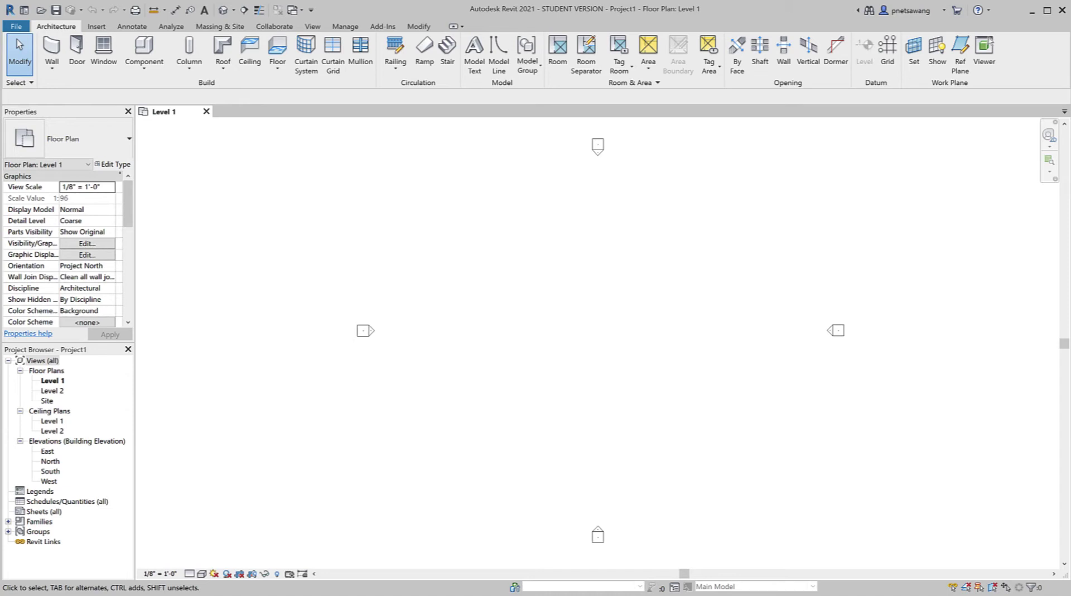
Step: Draw five horizontal grid lines from top to bottom, spaced 16', 12', 12' and 16' apart, with the bubbles at their left ends
{"action": "left_click", "coordinate": [887, 46]}
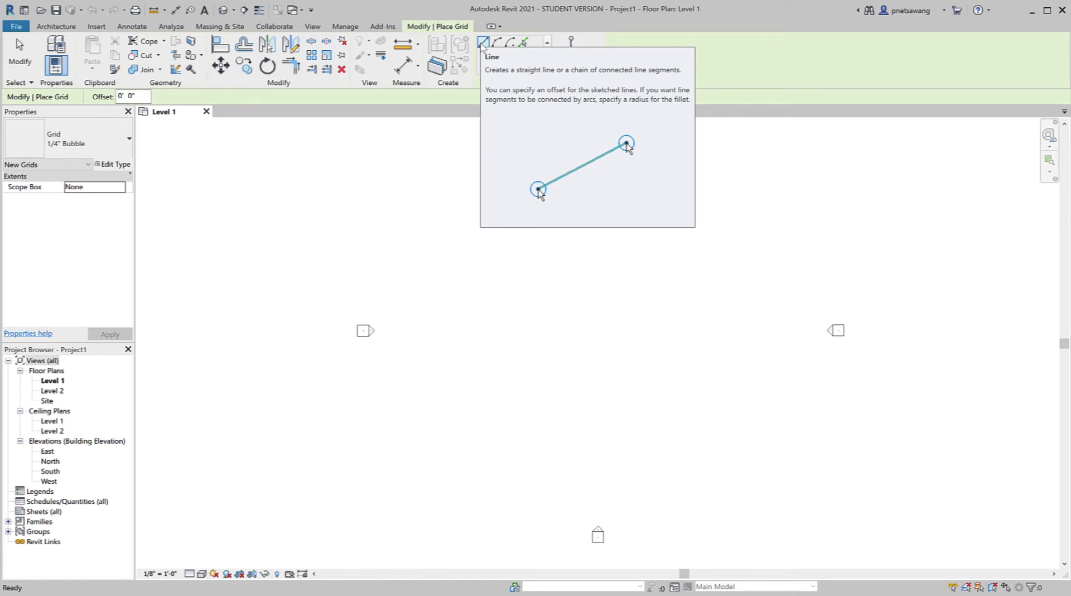
{"action": "left_click", "coordinate": [733, 269]}
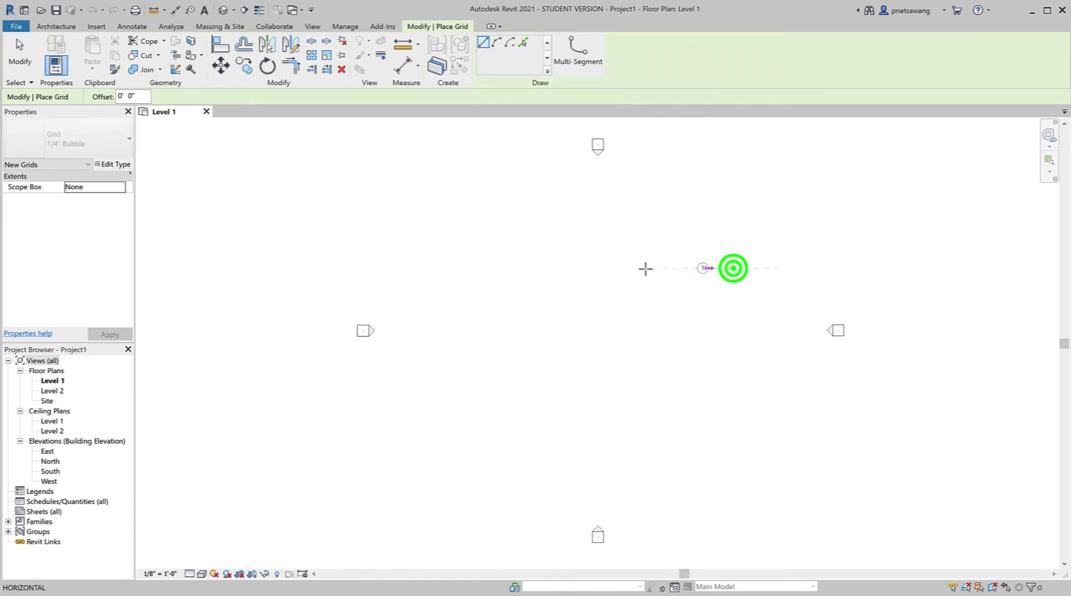
{"action": "left_click", "coordinate": [458, 265]}
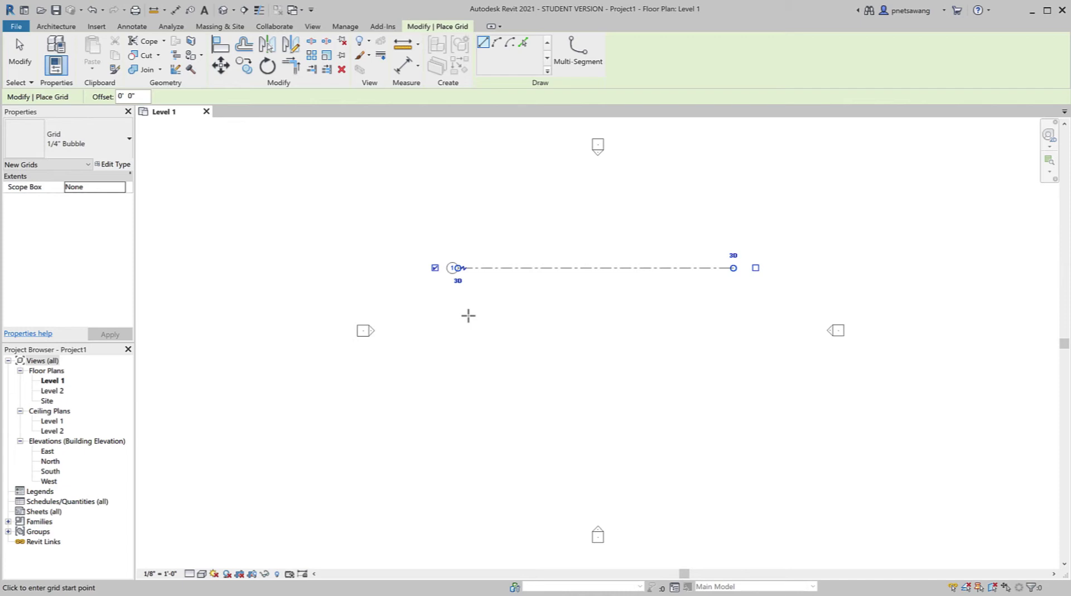
{"action": "left_click", "coordinate": [733, 312]}
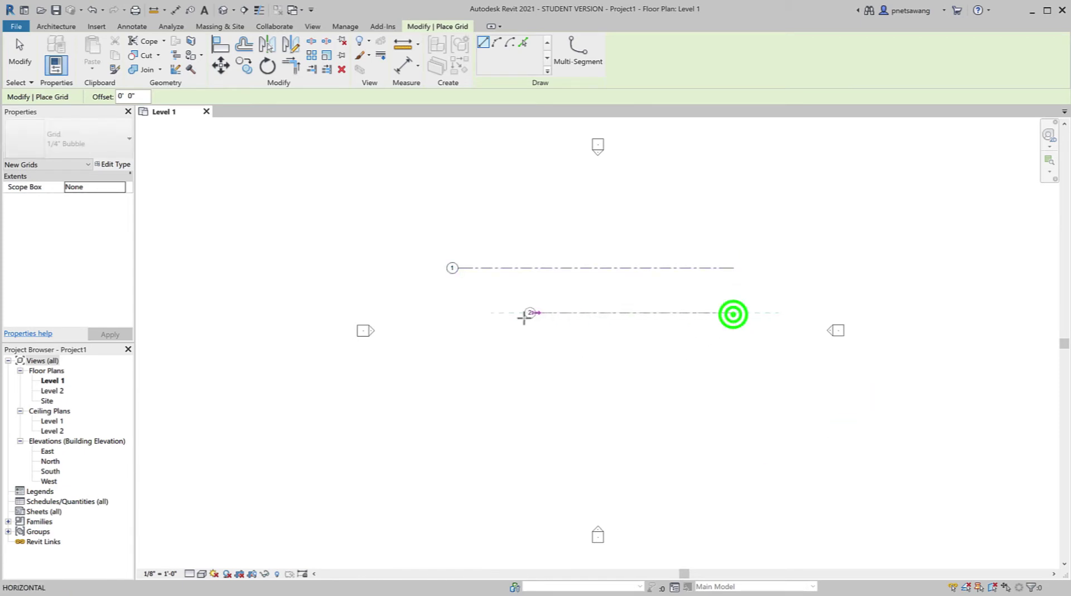
{"action": "left_click", "coordinate": [456, 312]}
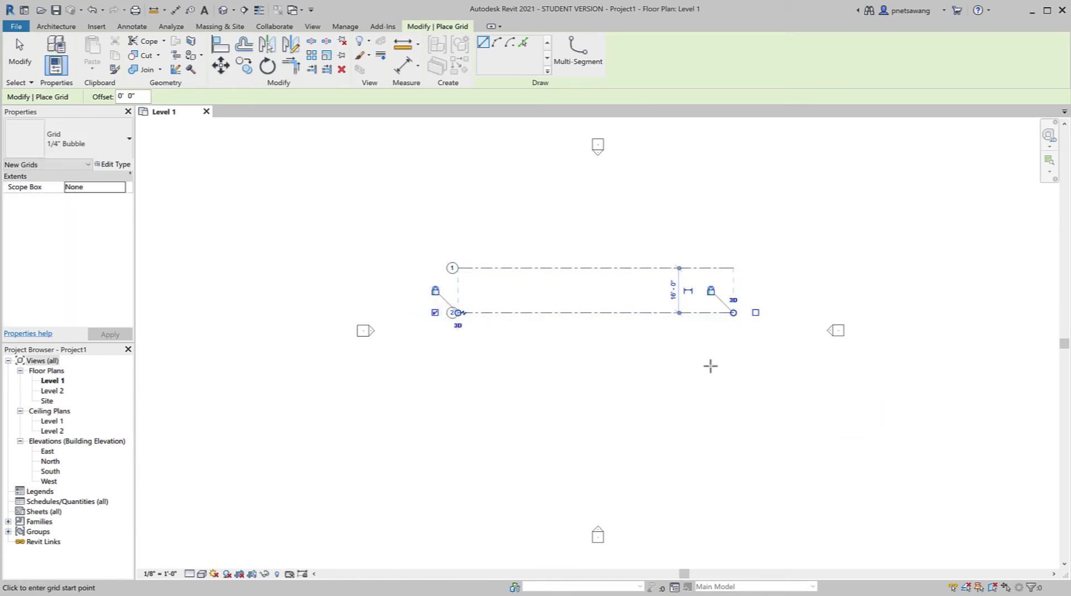
{"action": "left_click", "coordinate": [733, 347]}
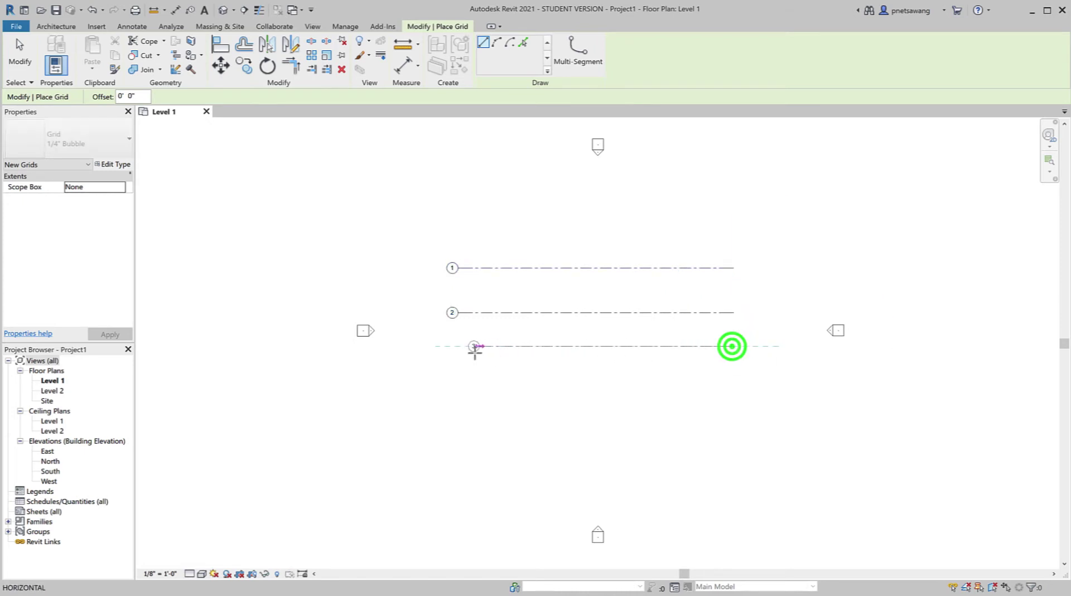
{"action": "left_click", "coordinate": [457, 346]}
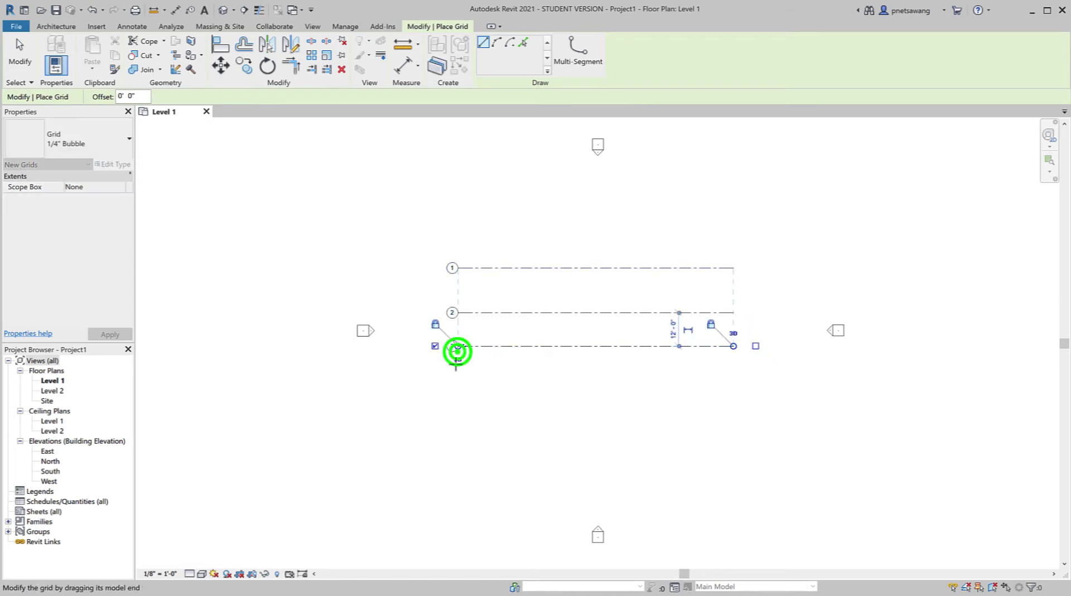
{"action": "left_click", "coordinate": [735, 380]}
{"action": "left_click", "coordinate": [457, 380]}
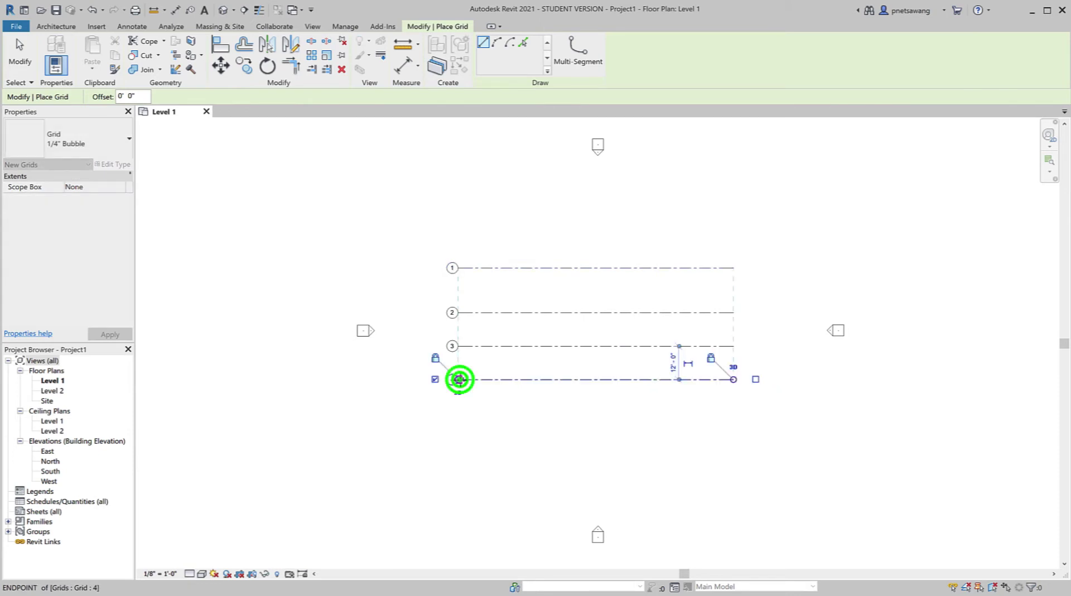
{"action": "left_click", "coordinate": [734, 419]}
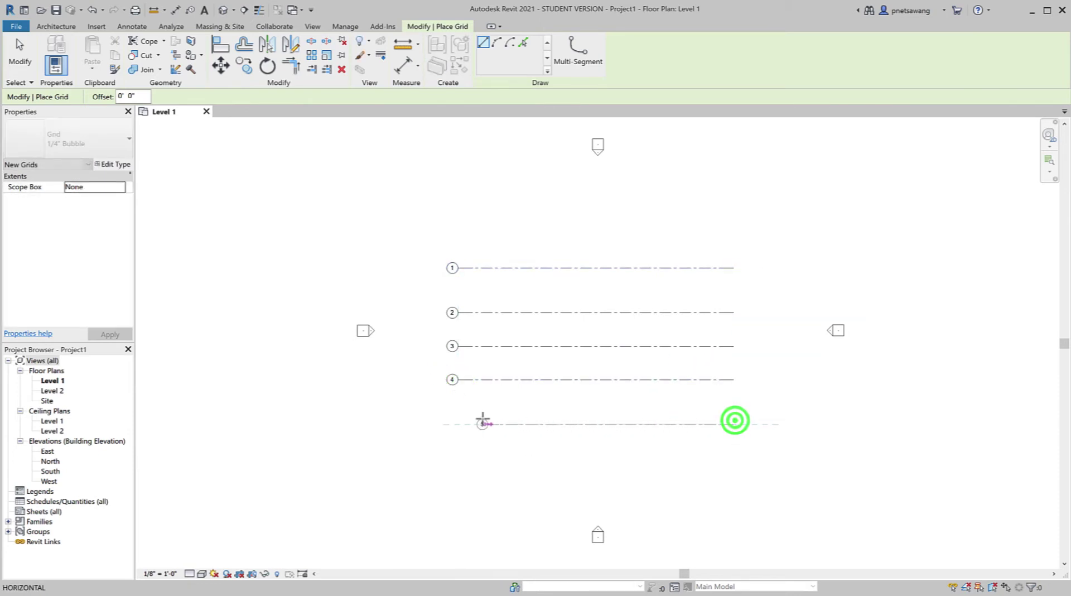
{"action": "left_click", "coordinate": [456, 422]}
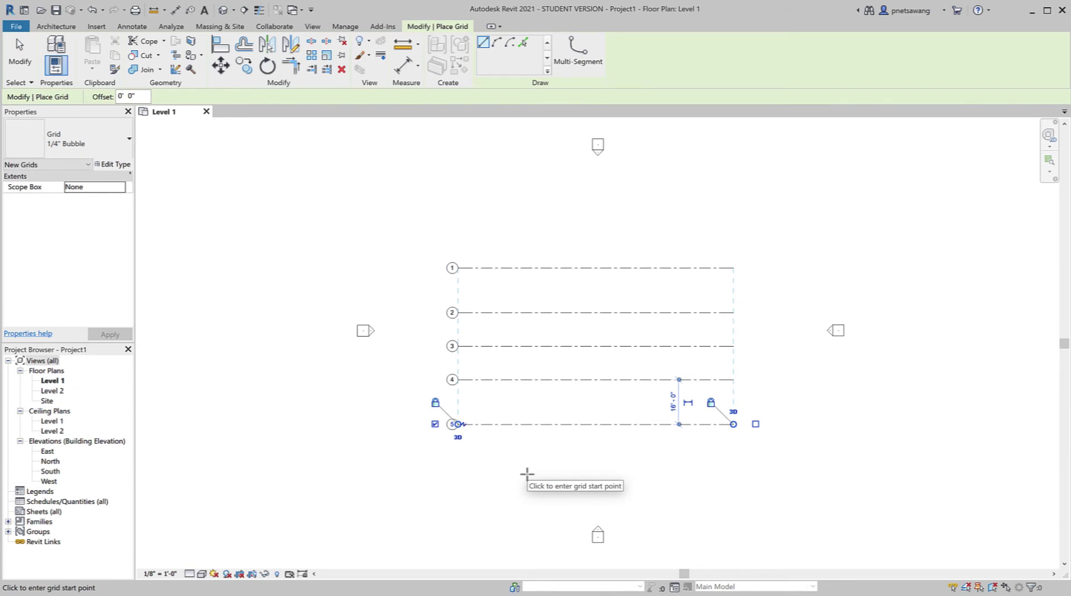
{"action": "key", "text": "Escape"}
{"action": "key", "text": "Escape"}
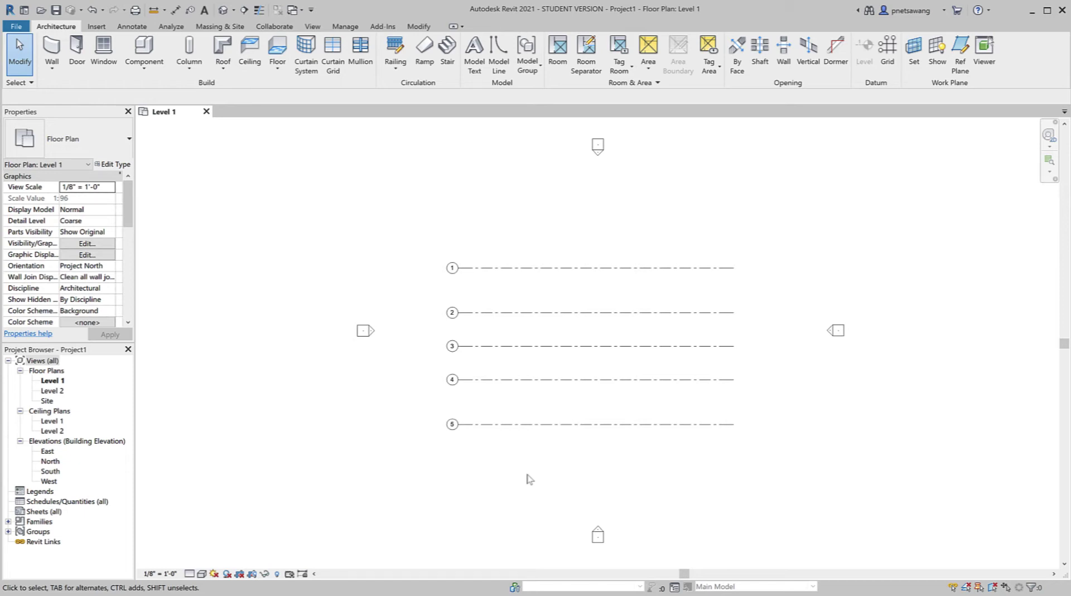
Step: Open the East and West elevations to examine how the grid lines appear there
{"action": "double_click", "coordinate": [45, 452]}
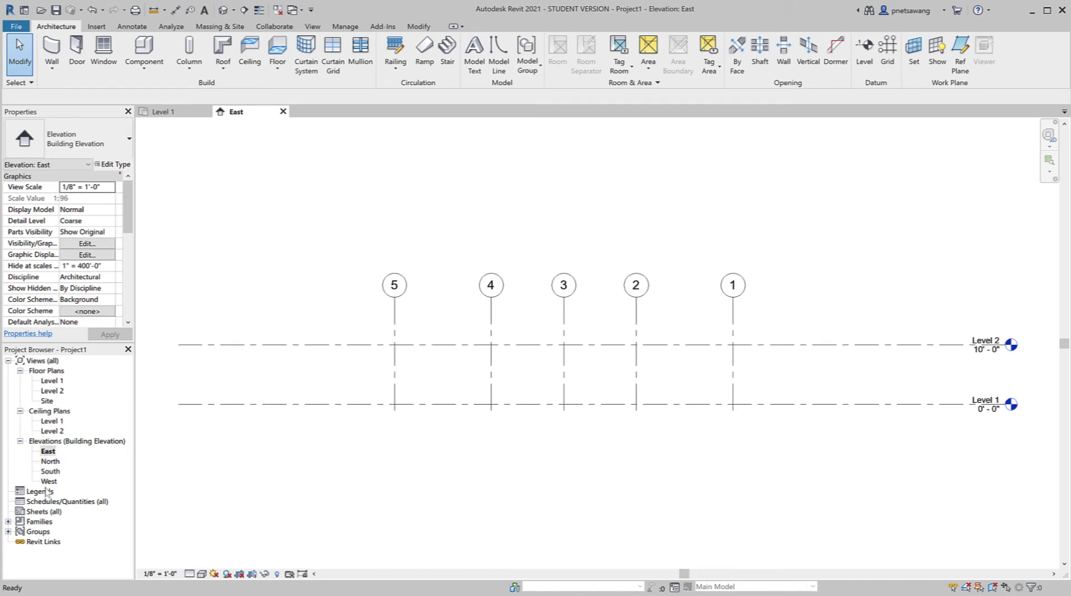
{"action": "double_click", "coordinate": [48, 481]}
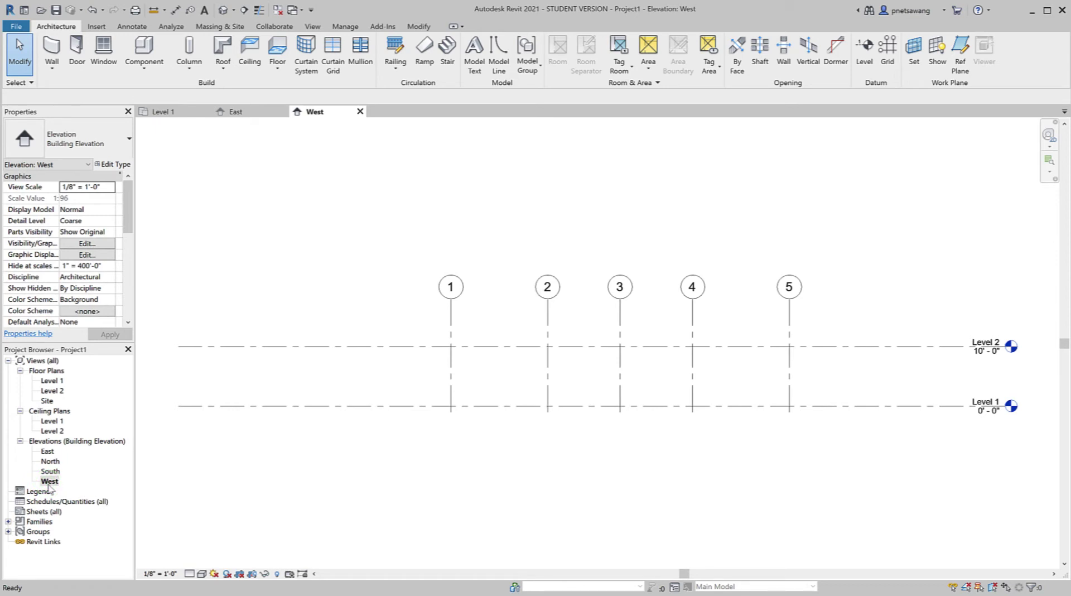
Step: Undo all five horizontal grid lines, checking the East elevation and returning to the Level 1 floor plan
{"action": "key", "text": "ctrl+z"}
{"action": "left_click", "coordinate": [255, 114]}
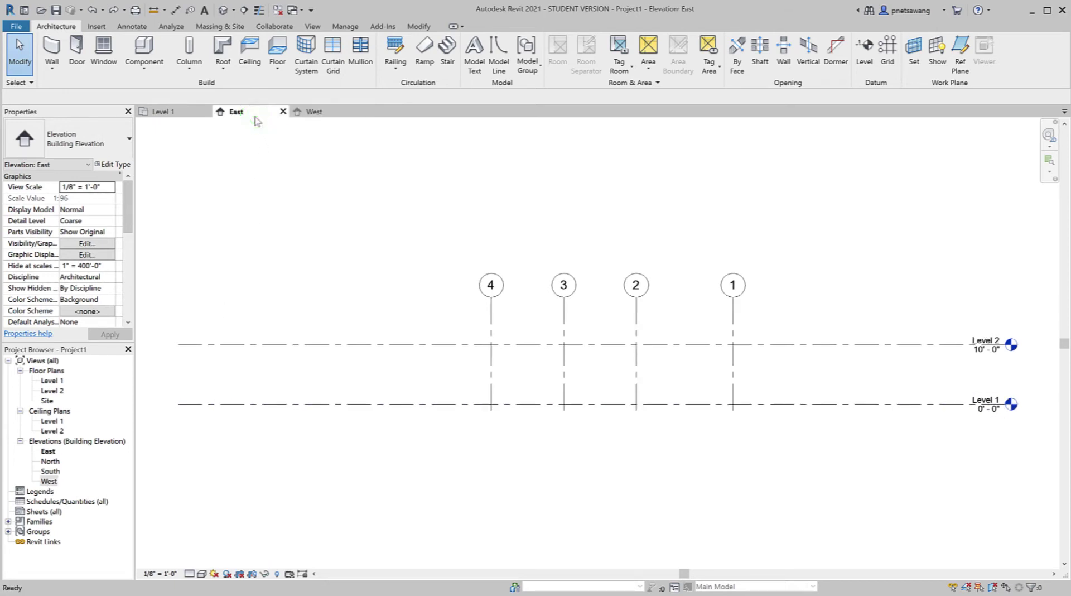
{"action": "left_click", "coordinate": [173, 117]}
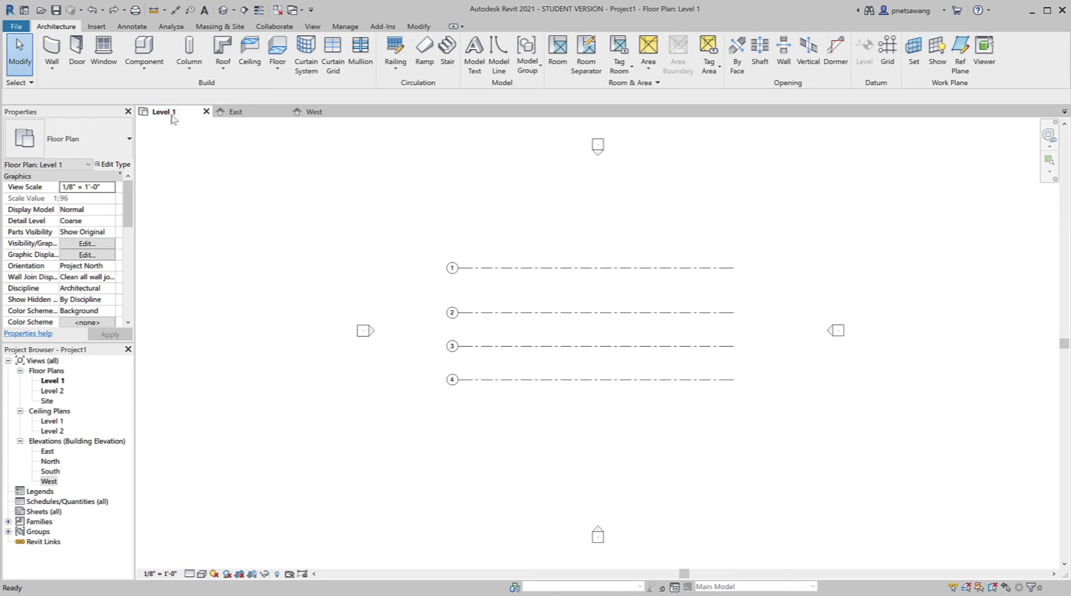
{"action": "key", "text": "ctrl+z"}
{"action": "key", "text": "ctrl+z"}
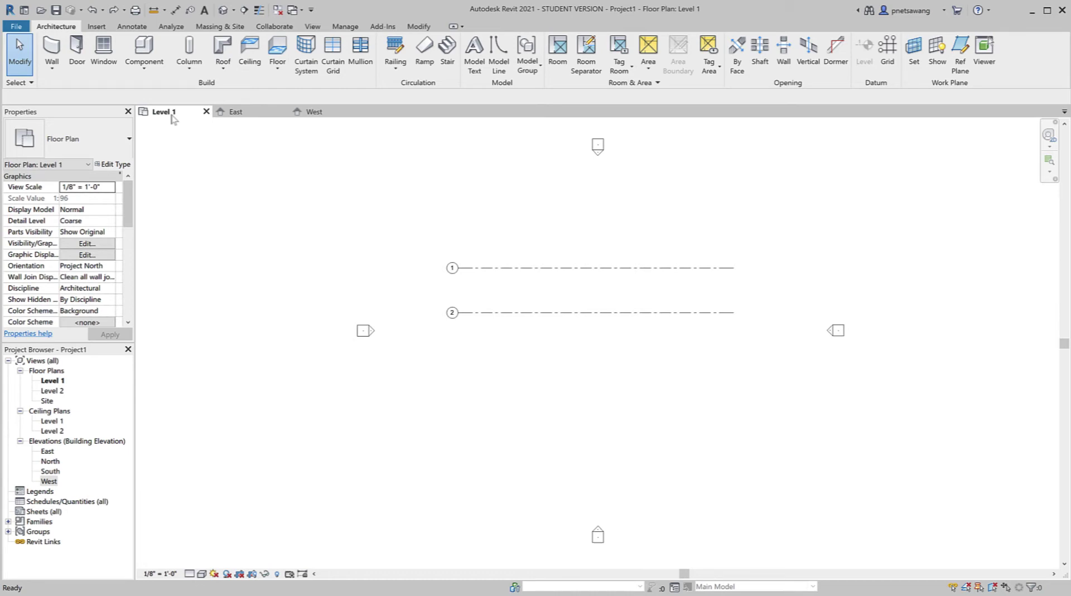
{"action": "key", "text": "ctrl+z"}
{"action": "key", "text": "ctrl+z"}
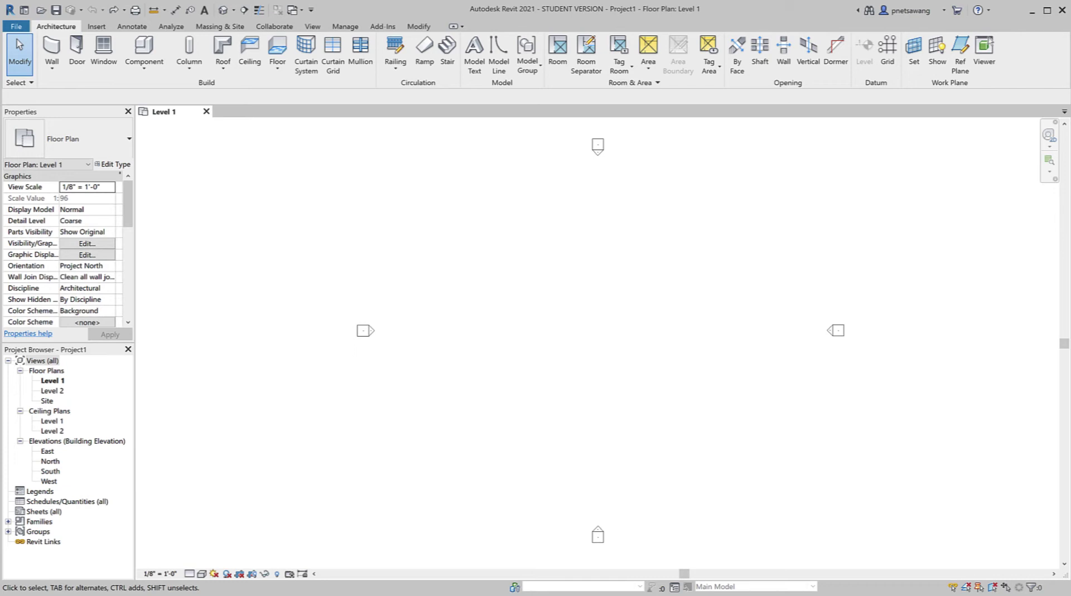
Step: Draw two equally long vertical grid lines from bottom to top in the left half of the plan, 20' apart
{"action": "left_click", "coordinate": [887, 49]}
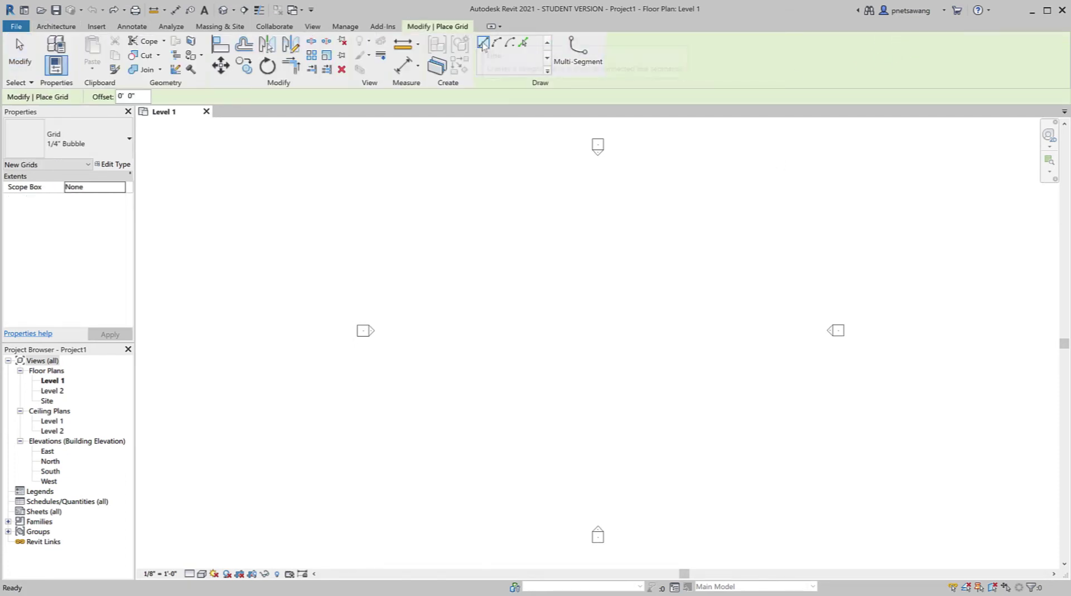
{"action": "left_click", "coordinate": [473, 442]}
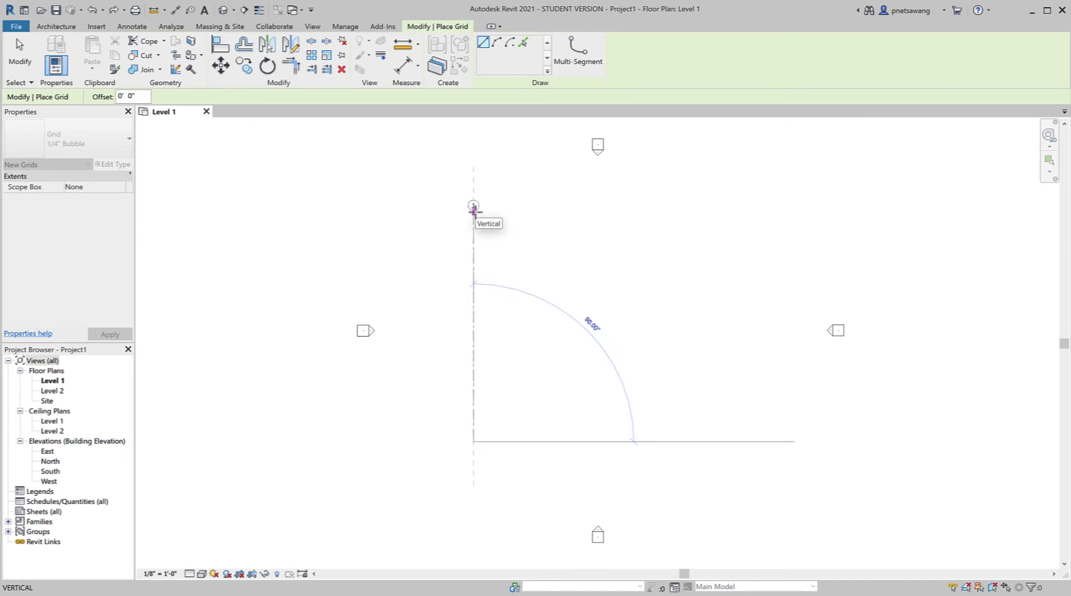
{"action": "left_click", "coordinate": [473, 208]}
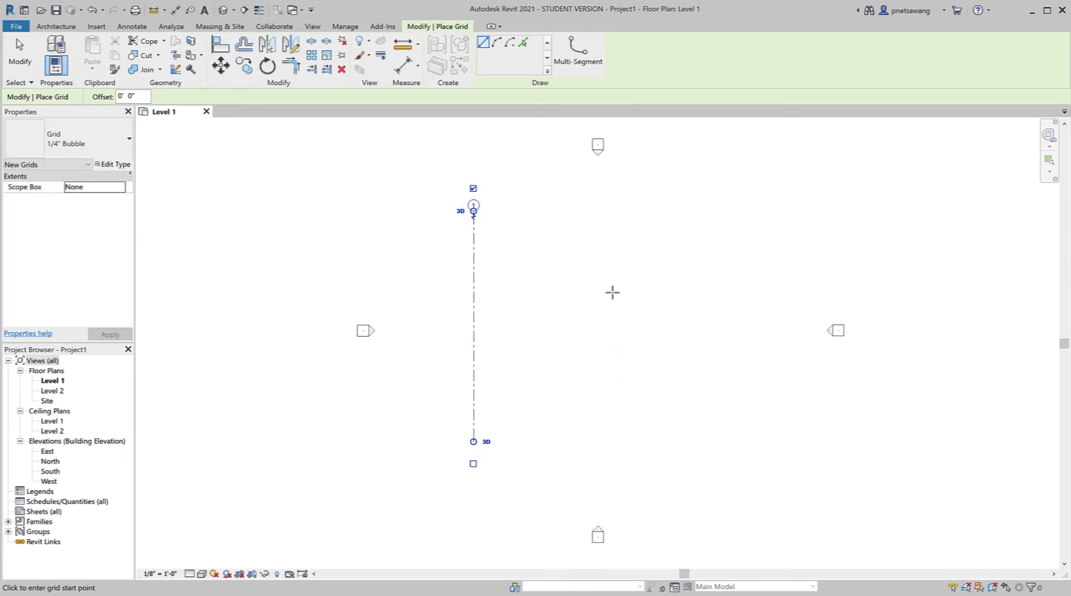
{"action": "left_click", "coordinate": [526, 442]}
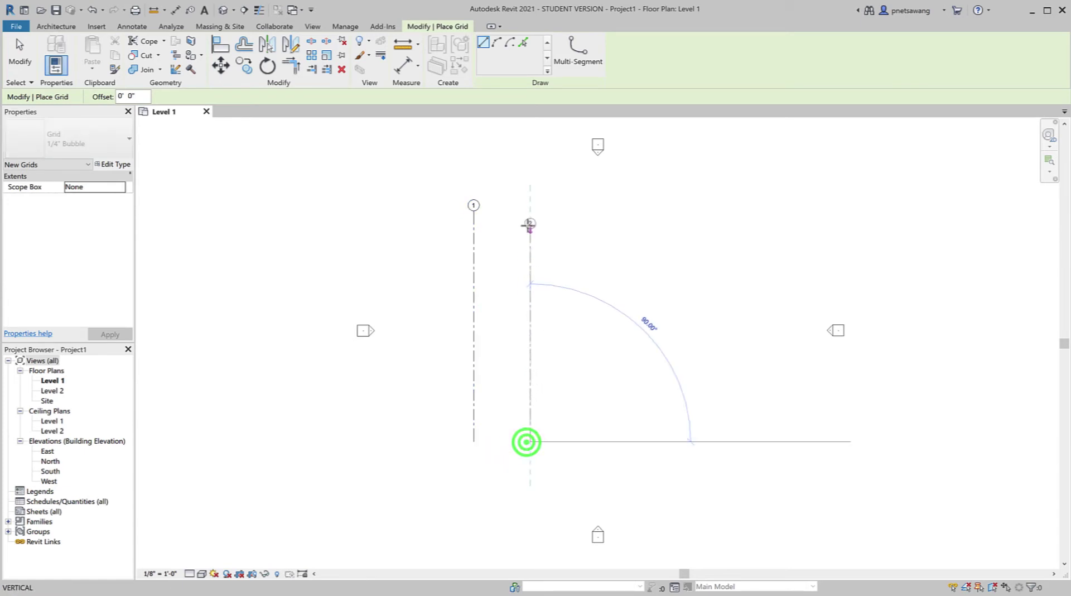
{"action": "left_click", "coordinate": [530, 211]}
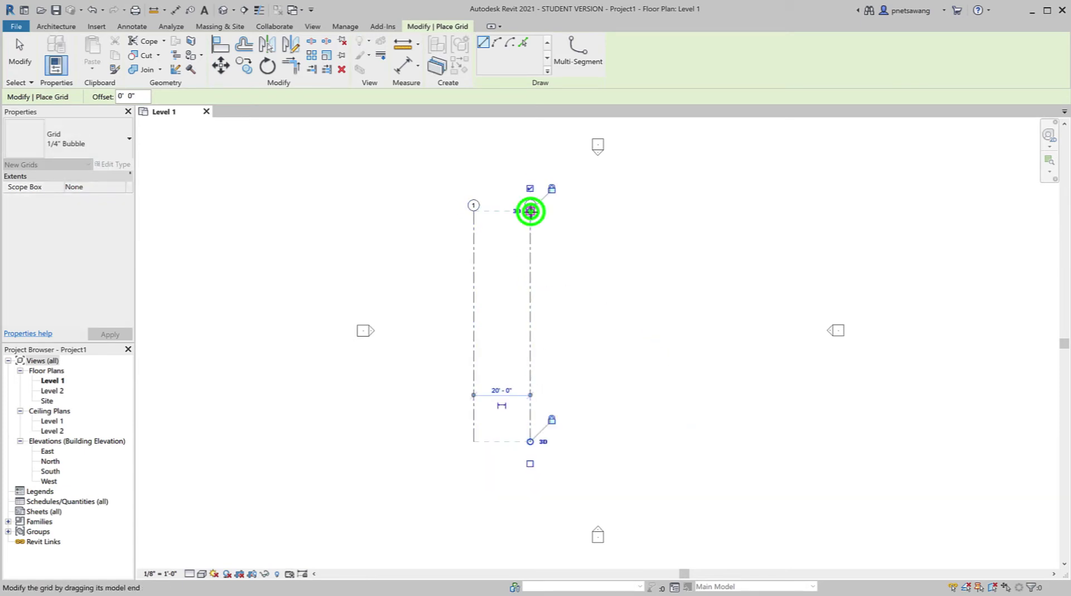
Step: Add three shorter vertical grid lines to the right, spaced about 21', 20' and 25', with bubbles aligned to the first two and the last one shortest
{"action": "left_click", "coordinate": [590, 391]}
{"action": "left_click", "coordinate": [589, 211]}
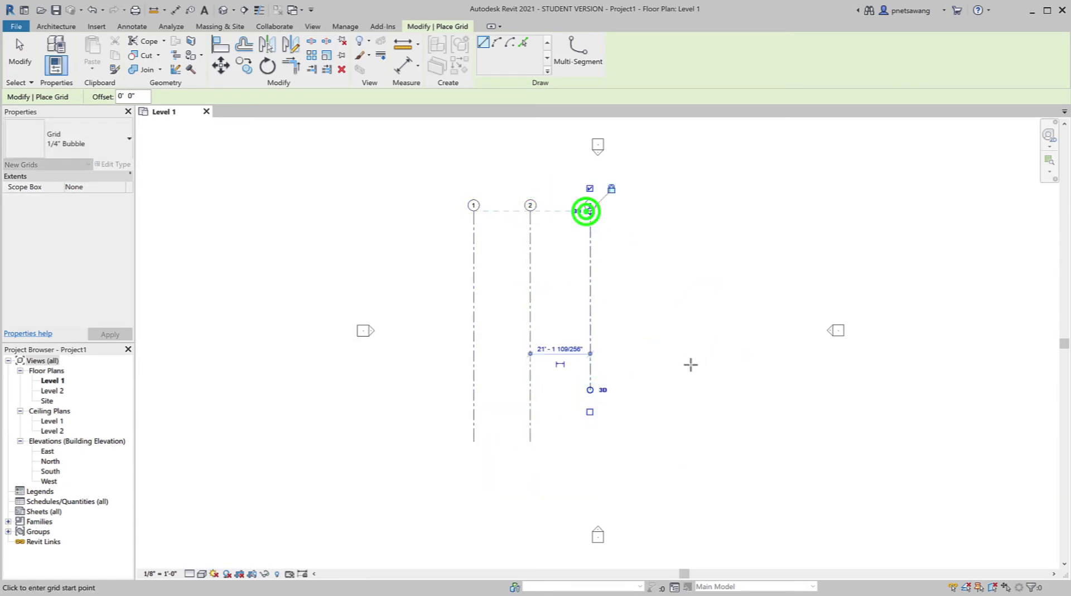
{"action": "left_click", "coordinate": [646, 390]}
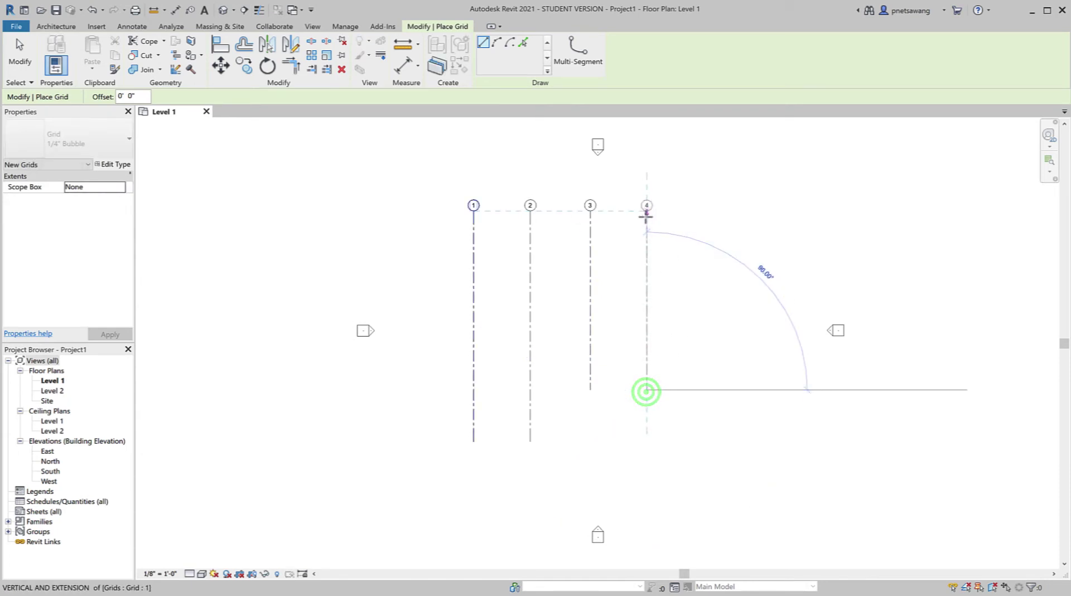
{"action": "left_click", "coordinate": [646, 215]}
{"action": "left_click", "coordinate": [718, 299]}
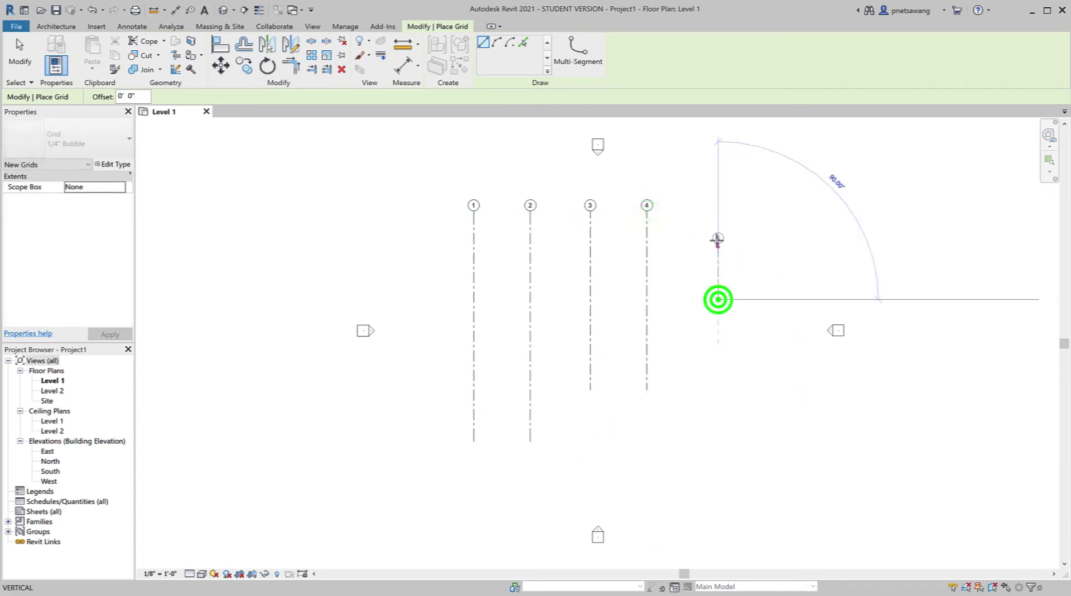
{"action": "left_click", "coordinate": [718, 211]}
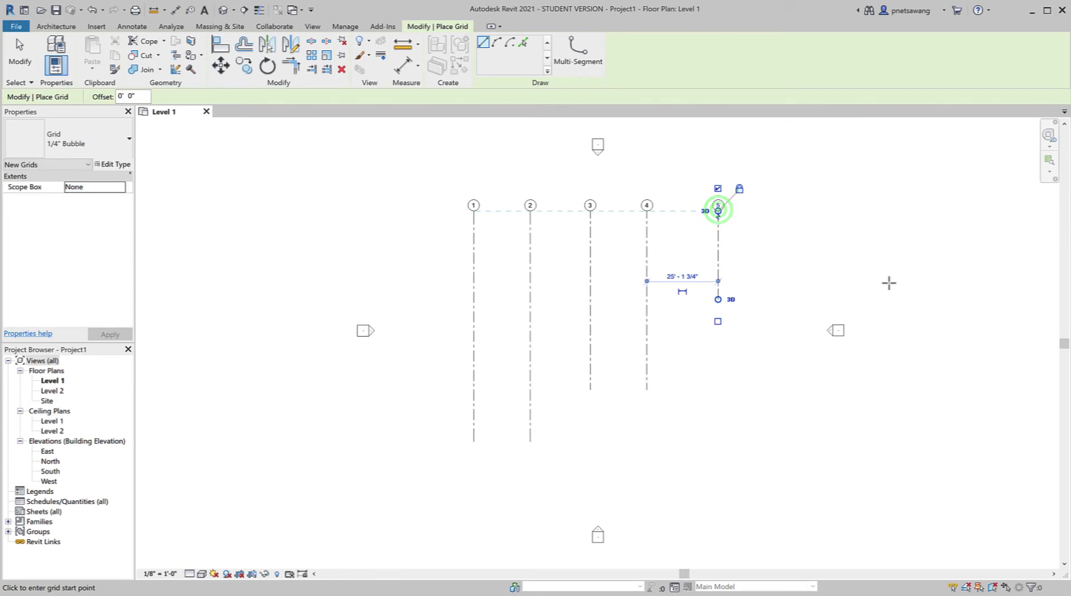
{"action": "key", "text": "Escape"}
{"action": "key", "text": "Escape"}
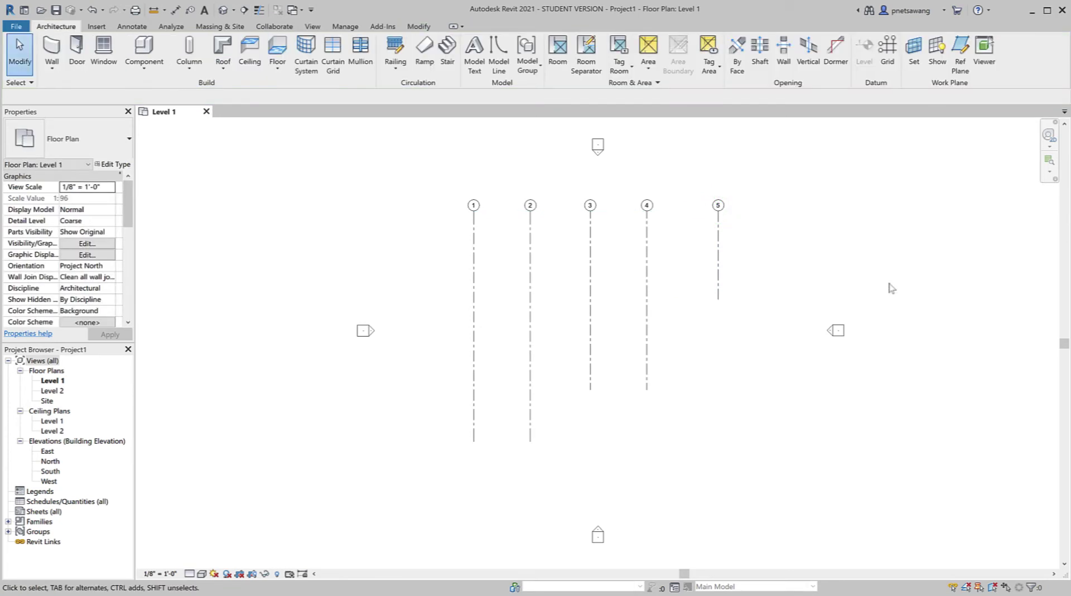
Step: Move the bubble end of grid line 5 slightly down, taking the other aligned grid bubbles with it
{"action": "left_click", "coordinate": [721, 257]}
{"action": "mouse_move", "coordinate": [720, 212]}
{"action": "left_mouse_down"}
{"action": "mouse_move", "coordinate": [720, 184]}
{"action": "mouse_move", "coordinate": [718, 215]}
{"action": "left_mouse_up"}
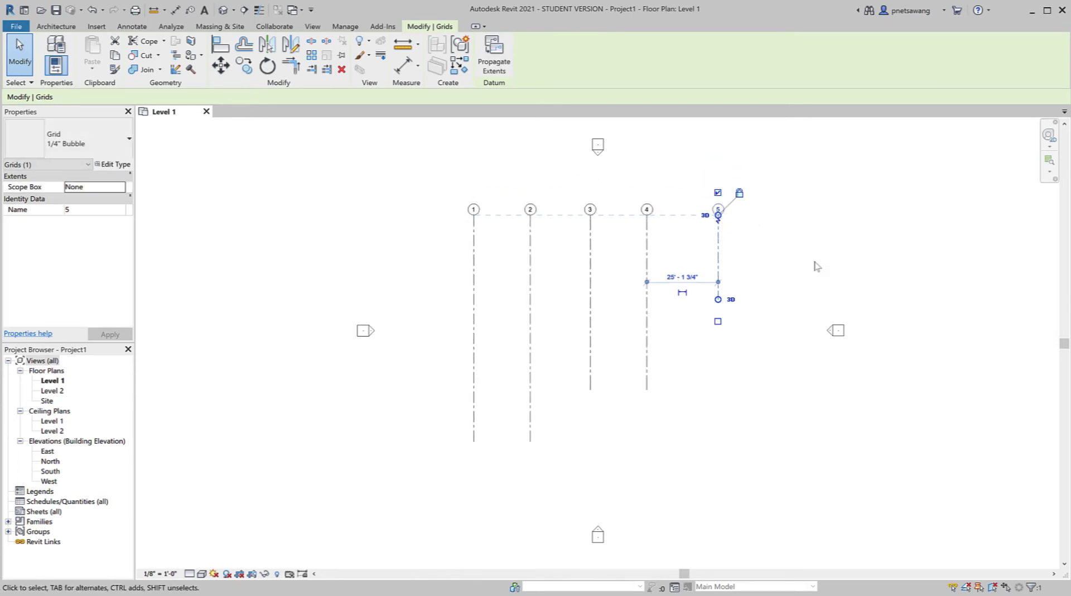
{"action": "left_click", "coordinate": [815, 265]}
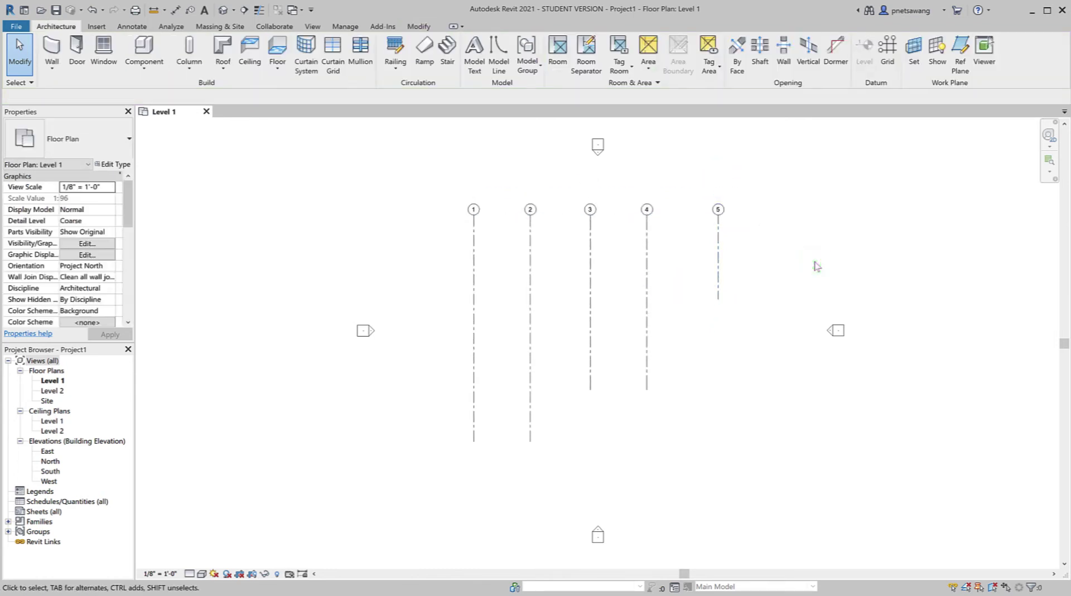
Step: Extend the lower end of grid line 2 further down together with the aligned end of grid line 1
{"action": "left_click", "coordinate": [531, 395]}
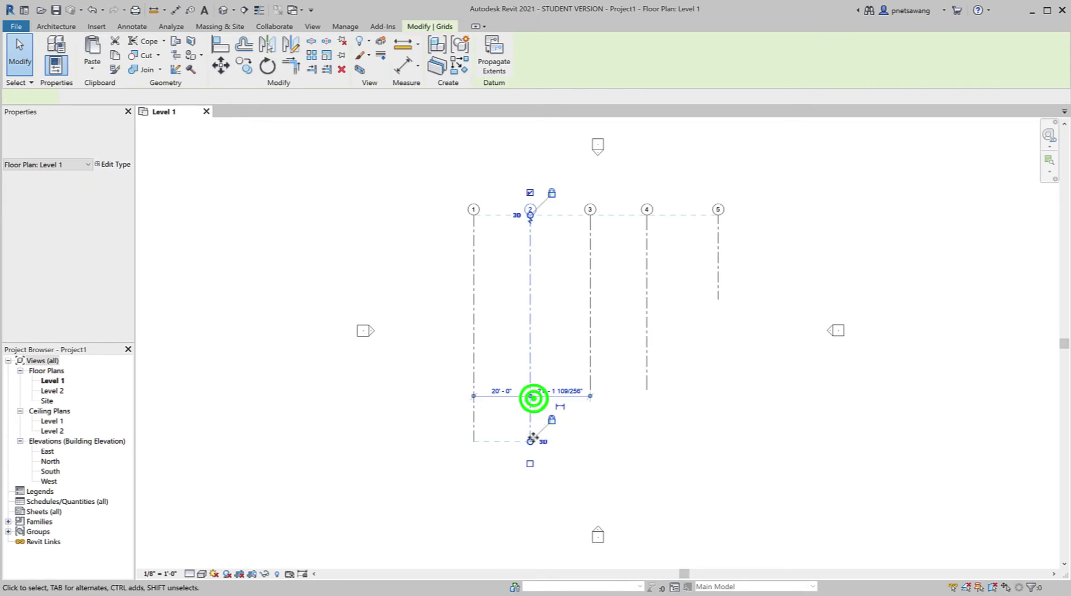
{"action": "left_click", "coordinate": [530, 441]}
{"action": "left_click", "coordinate": [796, 470]}
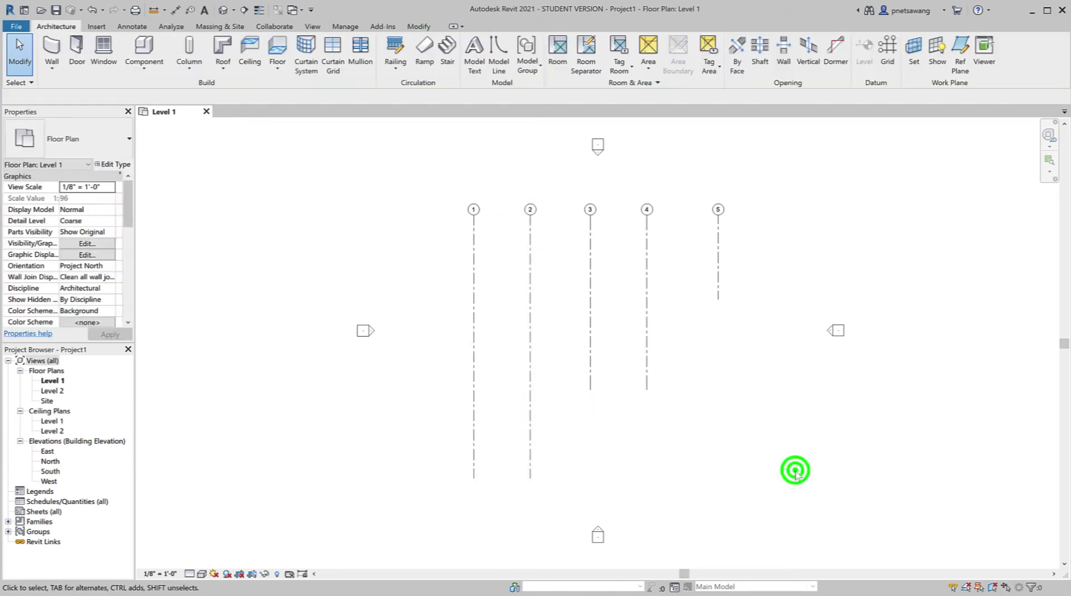
Step: Shorten grid line 3 from its lower end, together with the aligned end of grid line 4
{"action": "left_click", "coordinate": [590, 352]}
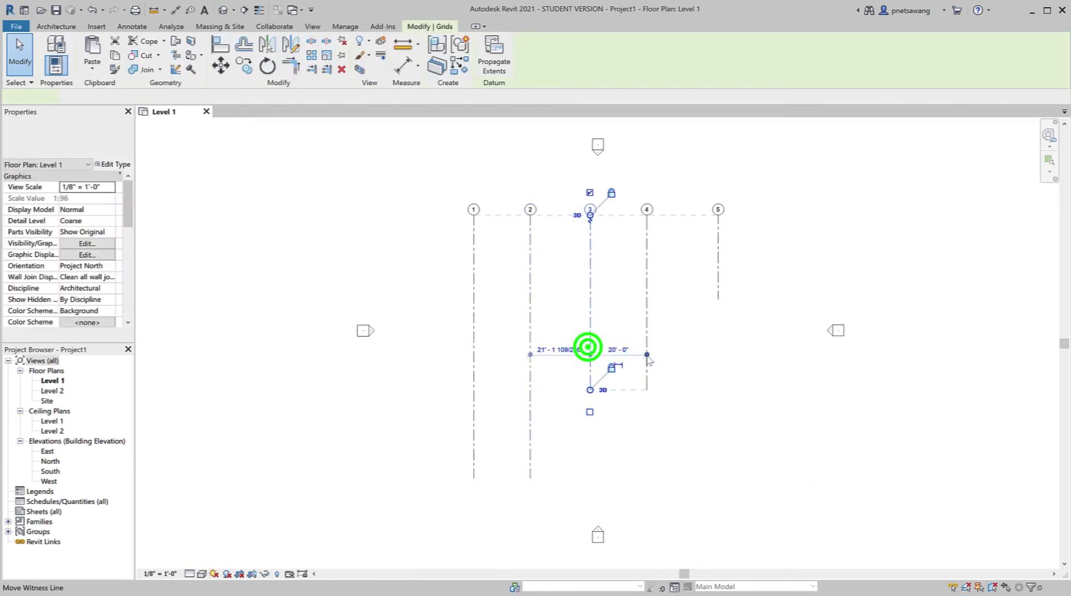
{"action": "left_click_drag", "start_coordinate": [590, 390], "coordinate": [590, 322]}
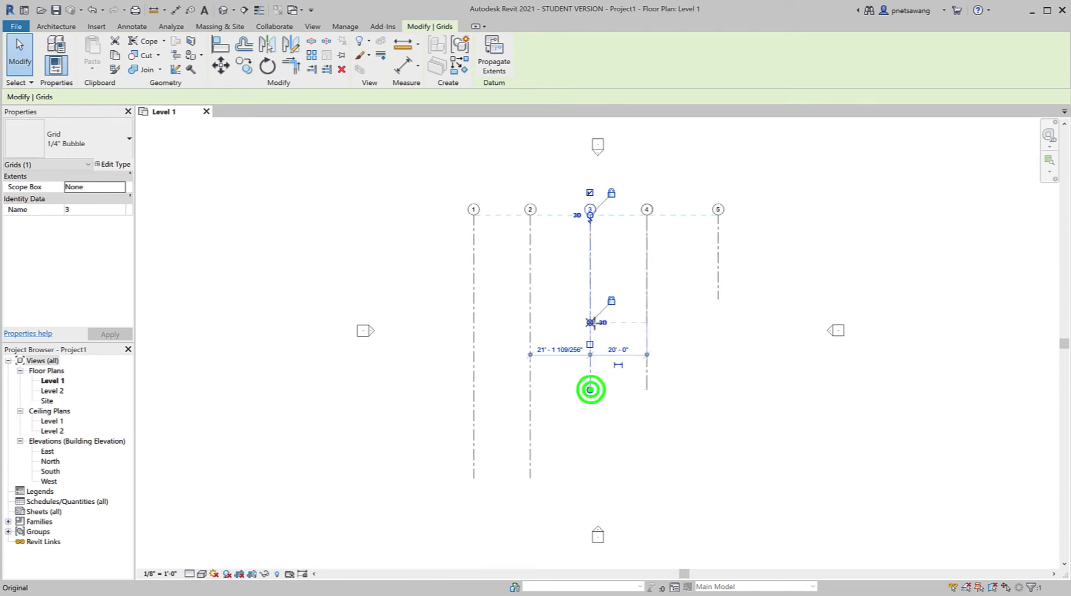
{"action": "left_click", "coordinate": [786, 453]}
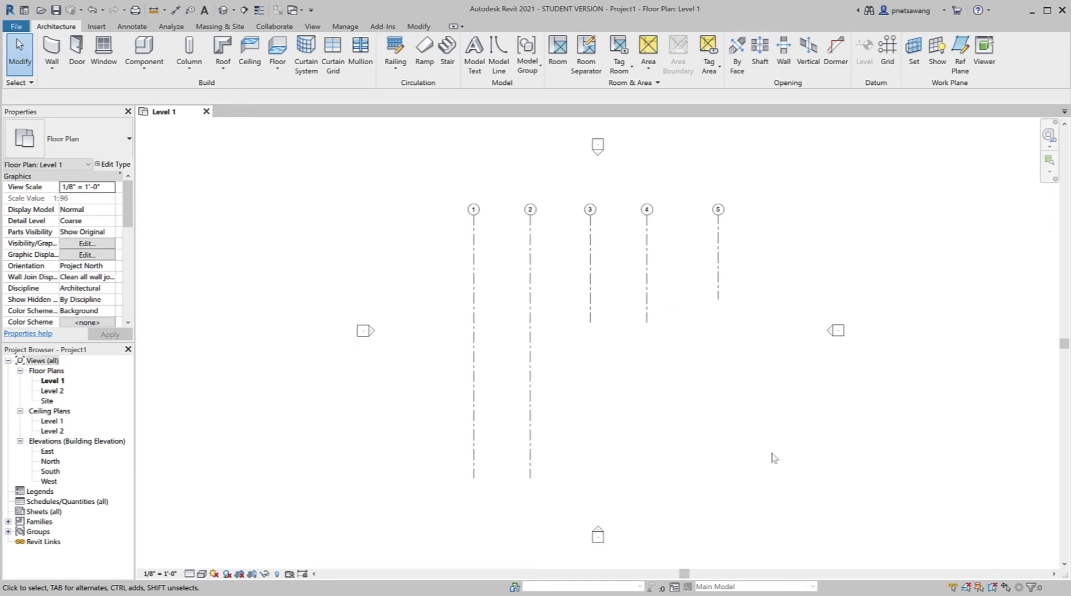
Step: Align the lower end of grid line 2 with the ends of lines 3 and 4, and extend all four grid lines down together
{"action": "left_click", "coordinate": [530, 429]}
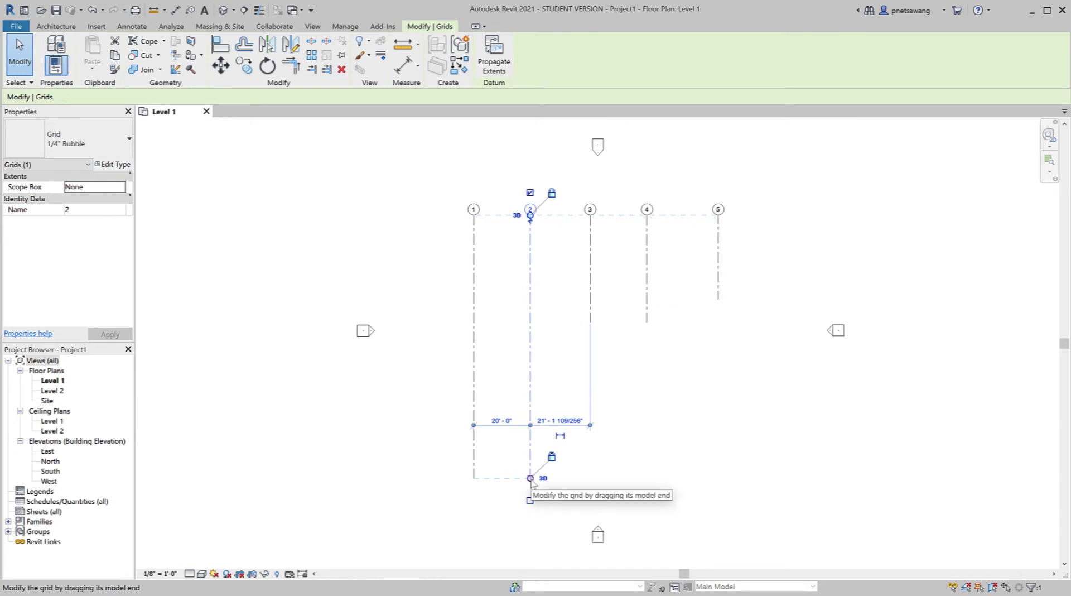
{"action": "left_click_drag", "start_coordinate": [531, 480], "coordinate": [531, 322]}
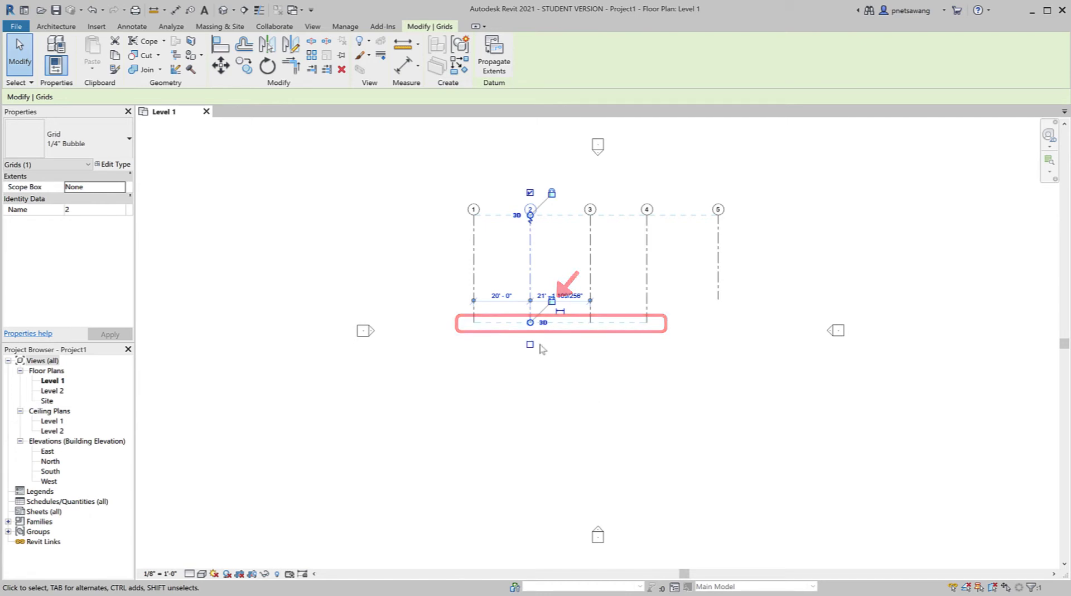
{"action": "left_click", "coordinate": [530, 322]}
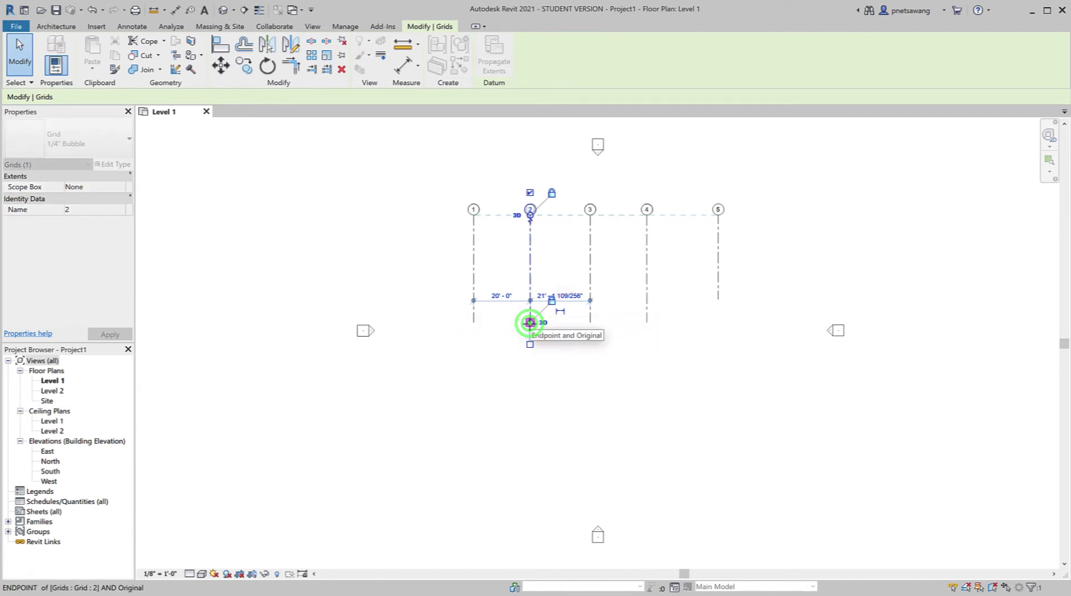
{"action": "left_click_drag", "start_coordinate": [529, 323], "coordinate": [530, 459]}
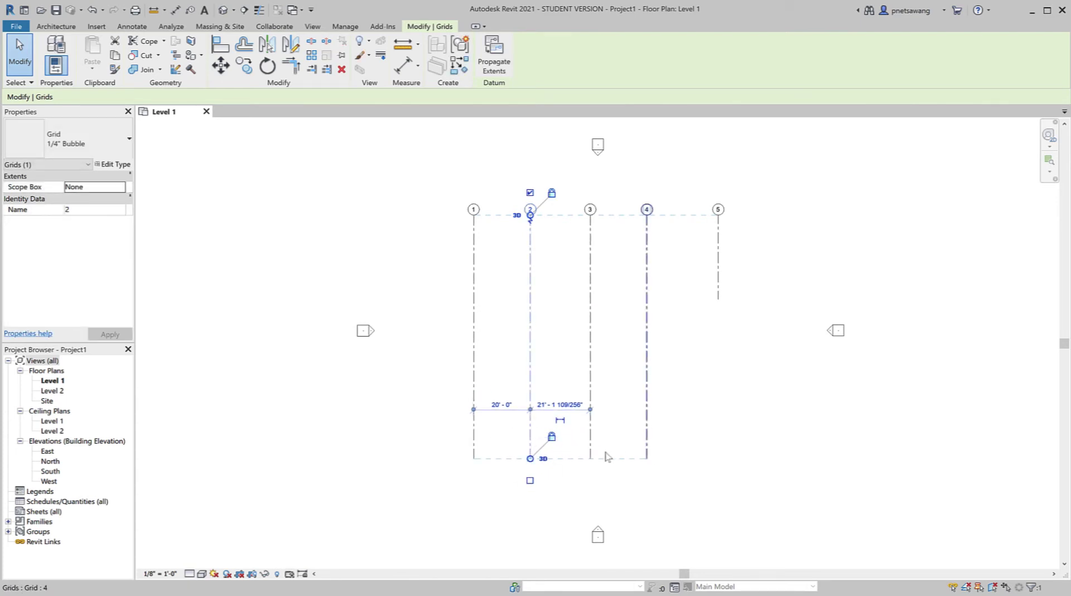
Step: Align the lower ends of grid lines 1 to 4 with that of line 5, and extend all five down together
{"action": "left_click_drag", "start_coordinate": [528, 458], "coordinate": [543, 302]}
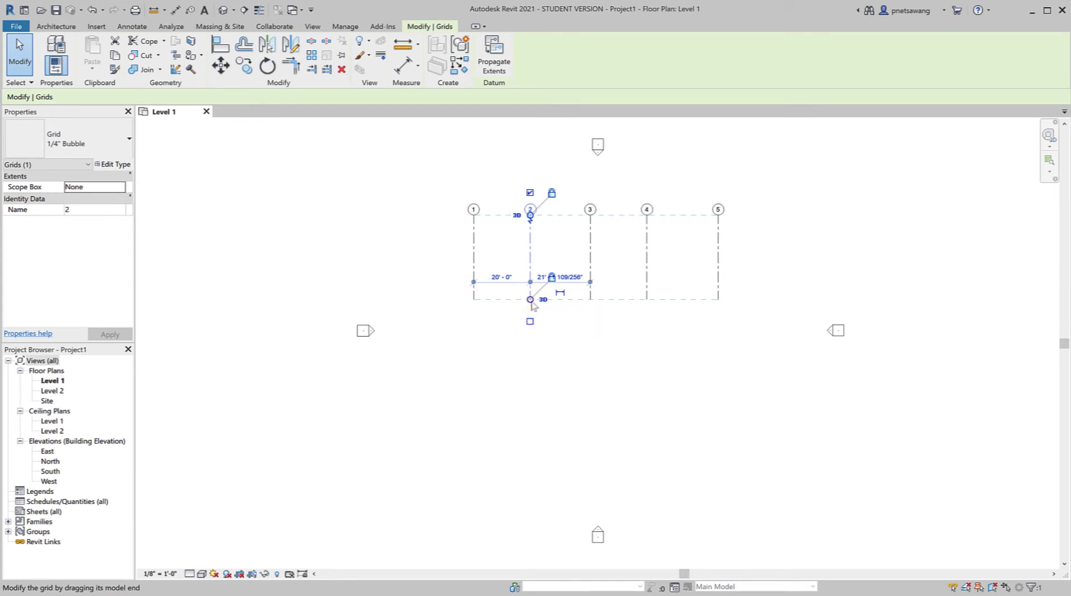
{"action": "left_click_drag", "start_coordinate": [531, 299], "coordinate": [530, 496]}
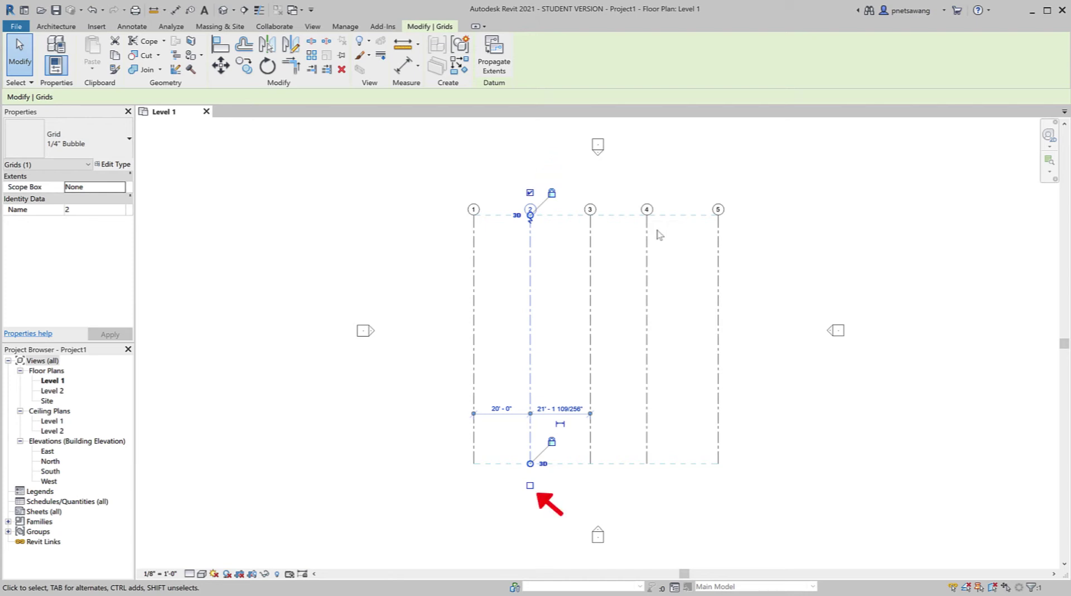
Step: Try the bubble visibility of grid line 2 by showing and hiding its lower bubble, and hiding and restoring its upper one
{"action": "left_click", "coordinate": [530, 485]}
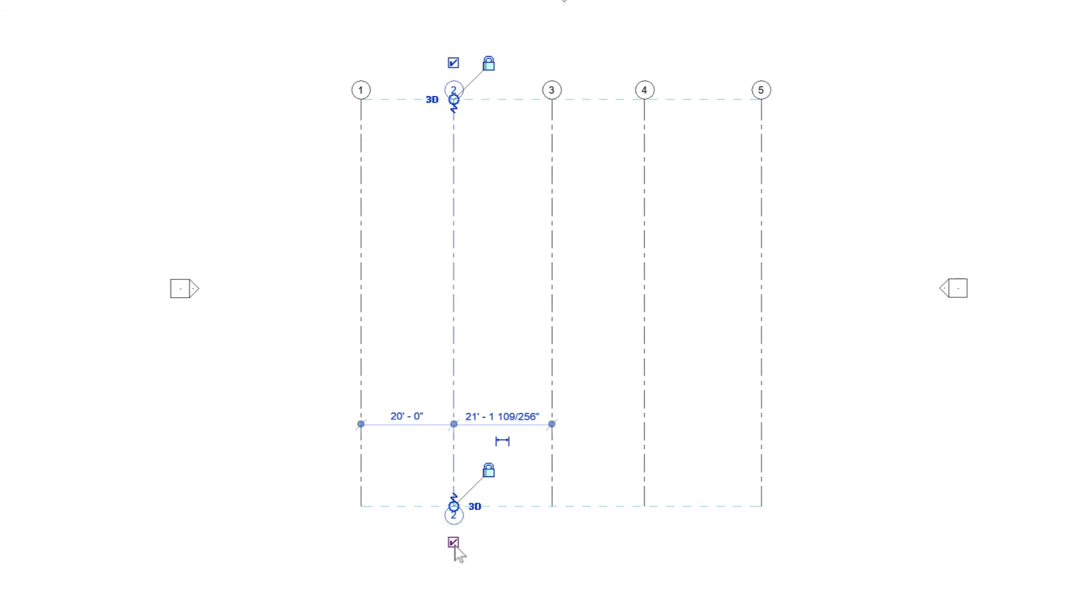
{"action": "left_click", "coordinate": [454, 542]}
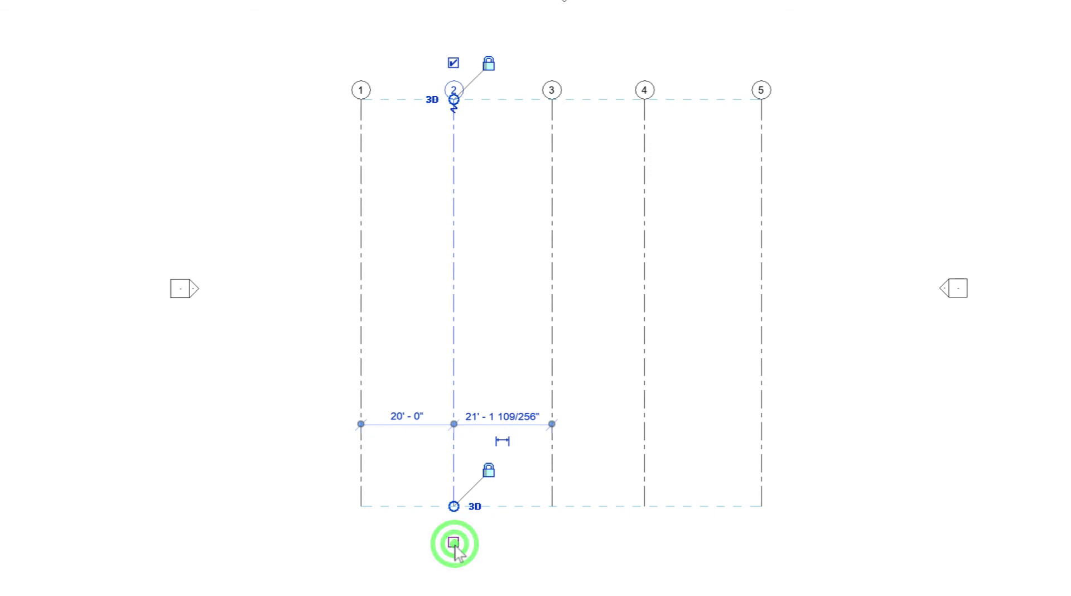
{"action": "left_click", "coordinate": [453, 63]}
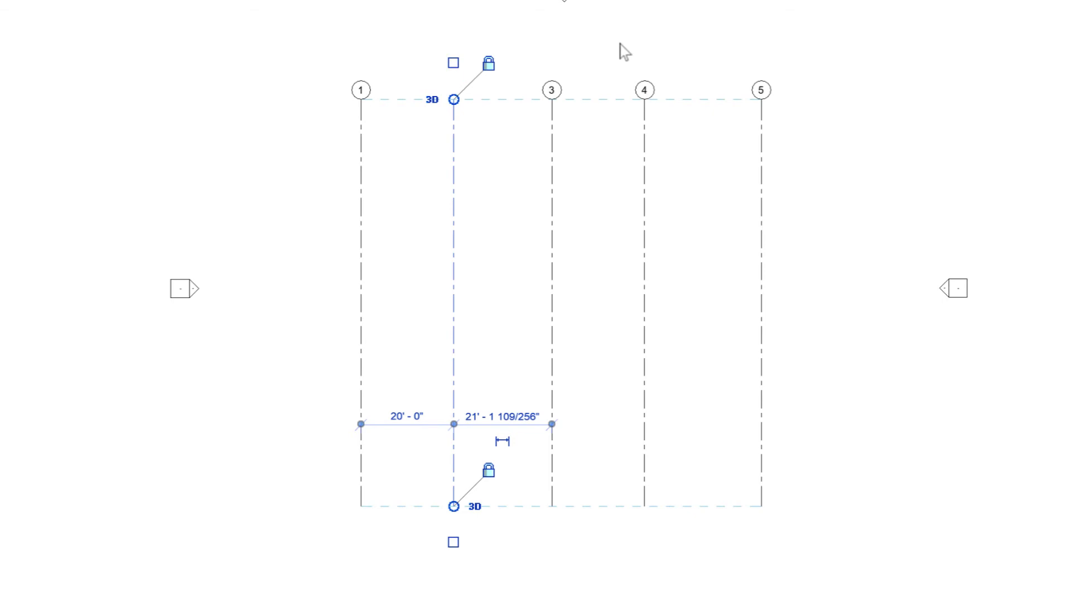
{"action": "left_click", "coordinate": [453, 63]}
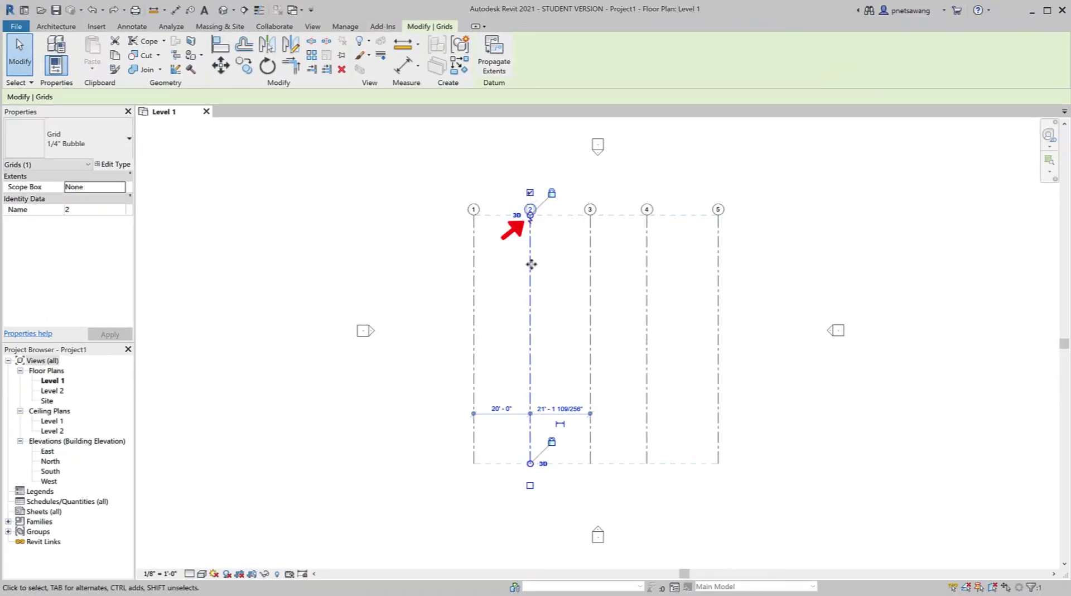
Step: Add an elbow at the upper bubble of grid line 2 and straighten it back in line with the grid
{"action": "left_click", "coordinate": [531, 219]}
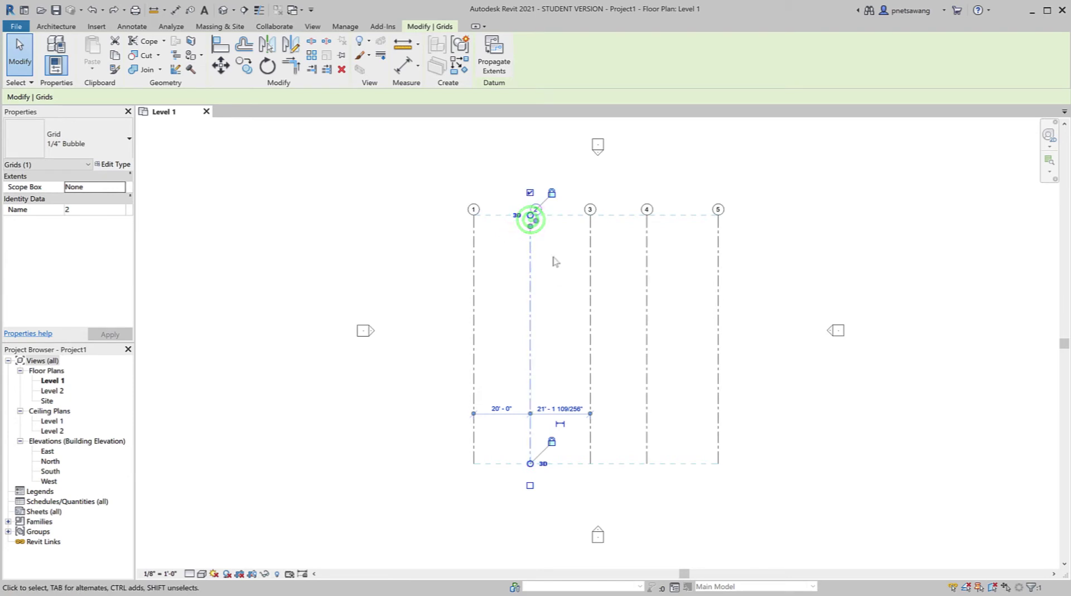
{"action": "mouse_move", "coordinate": [536, 219]}
{"action": "left_mouse_down"}
{"action": "mouse_move", "coordinate": [554, 221]}
{"action": "mouse_move", "coordinate": [530, 243]}
{"action": "mouse_move", "coordinate": [554, 221]}
{"action": "mouse_move", "coordinate": [513, 223]}
{"action": "mouse_move", "coordinate": [531, 222]}
{"action": "left_mouse_up"}
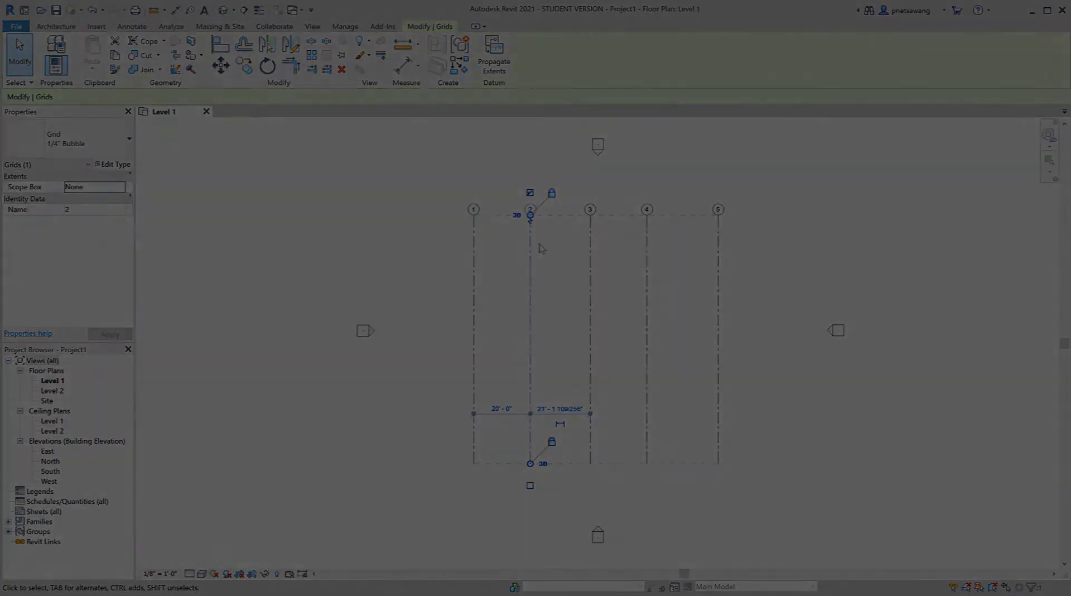
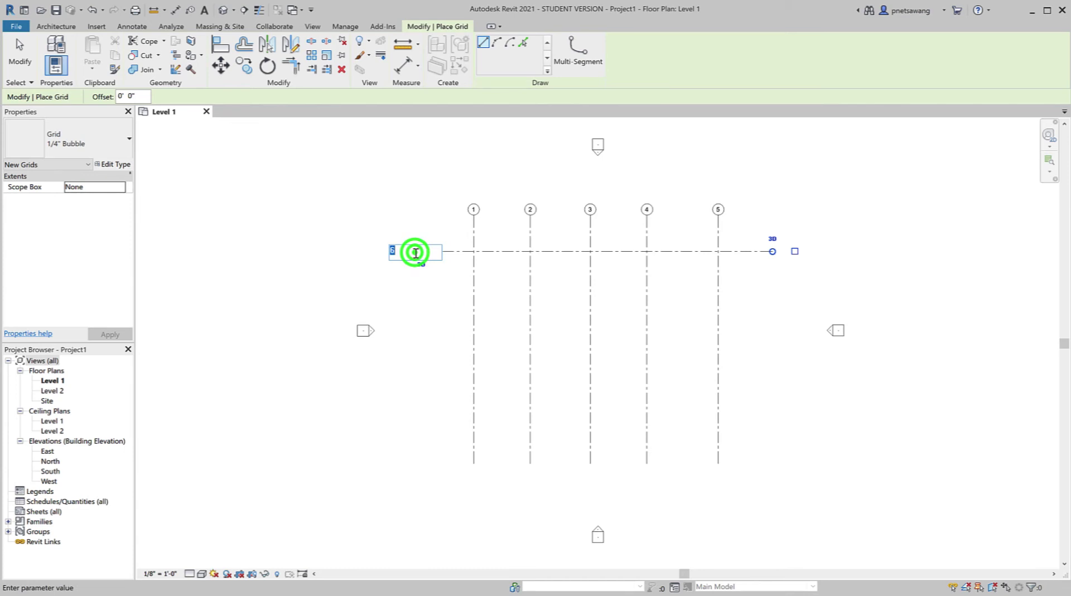
Step: Name the new horizontal grid line A and draw a second one 12' below it with both ends aligned
{"action": "type", "text": "A"}
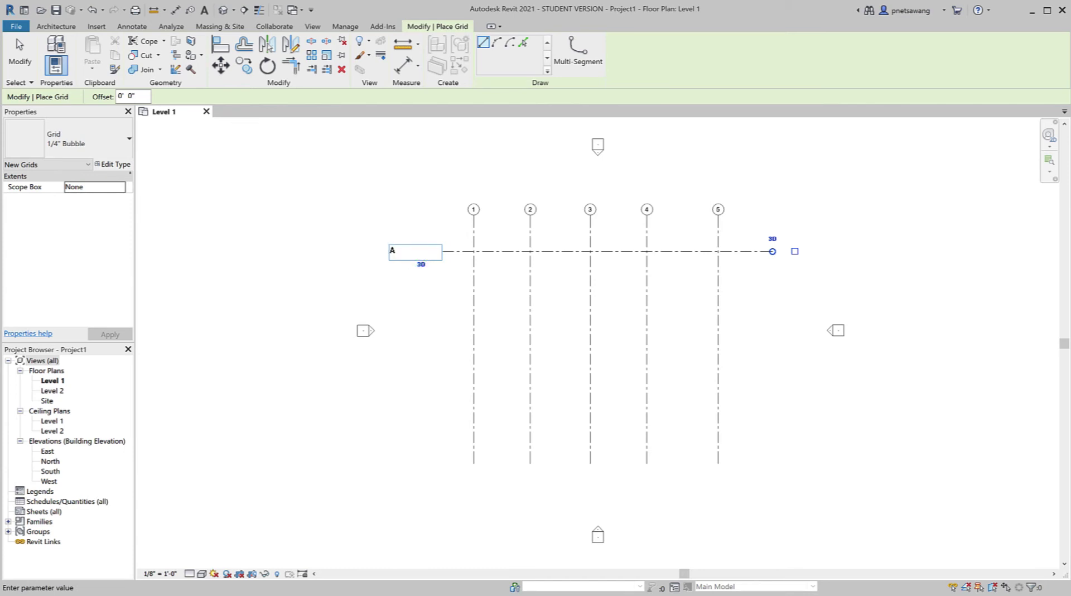
{"action": "key", "text": "Return"}
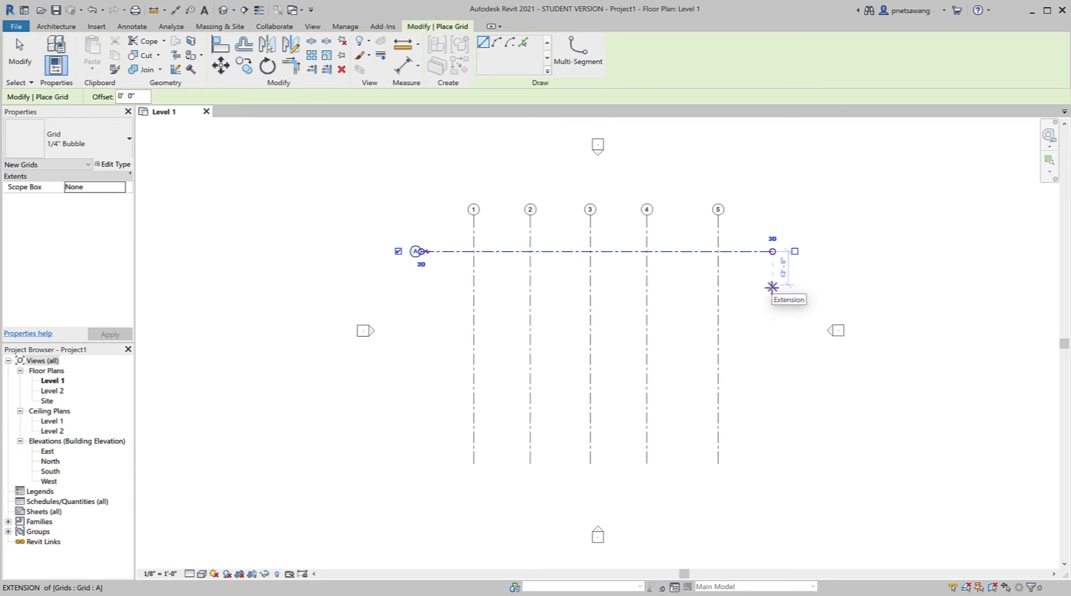
{"action": "left_click", "coordinate": [772, 287]}
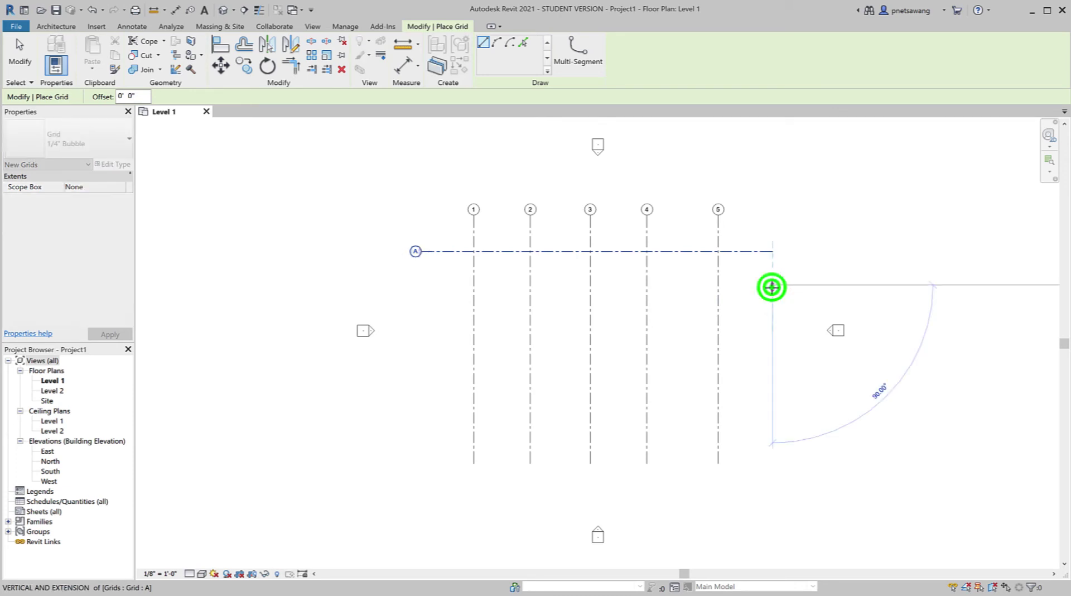
{"action": "left_click", "coordinate": [417, 286]}
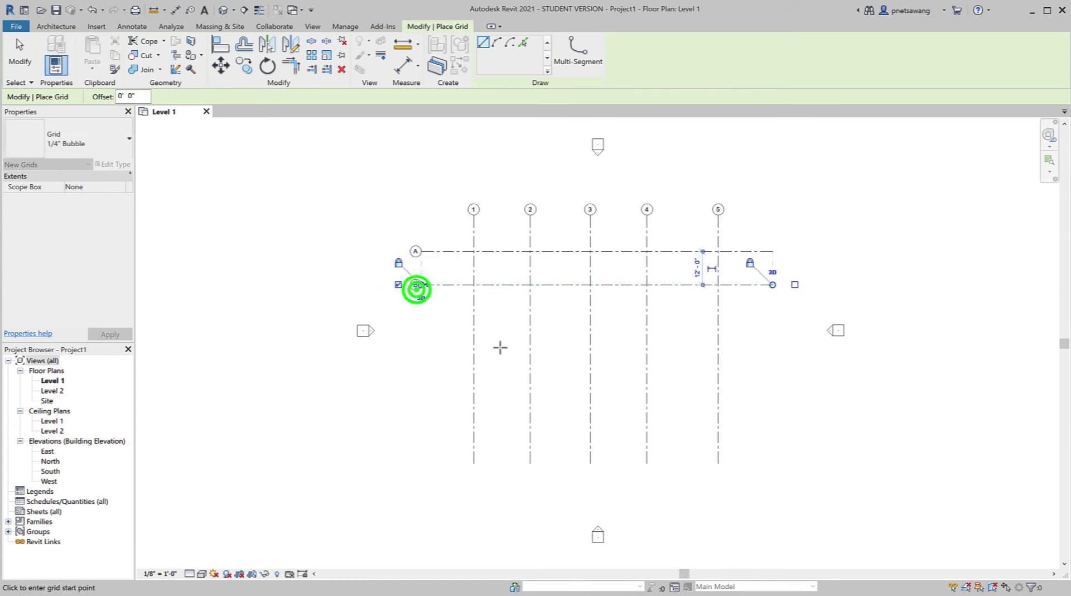
Step: Draw three more horizontal grid lines below at about 16' spacing, with their ends aligned to the lines above
{"action": "left_click", "coordinate": [775, 334]}
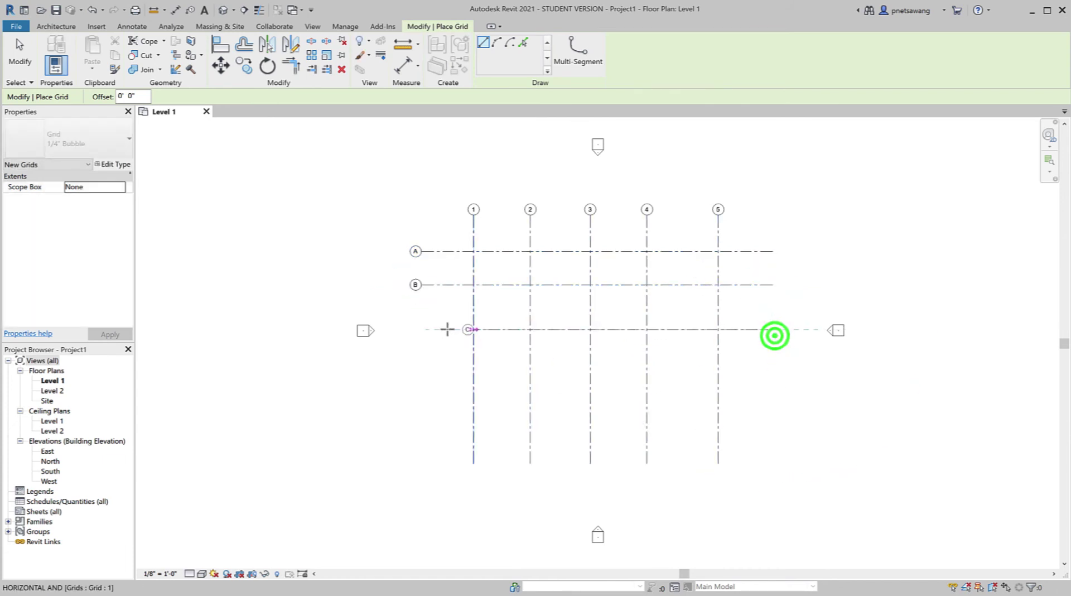
{"action": "left_click", "coordinate": [419, 329]}
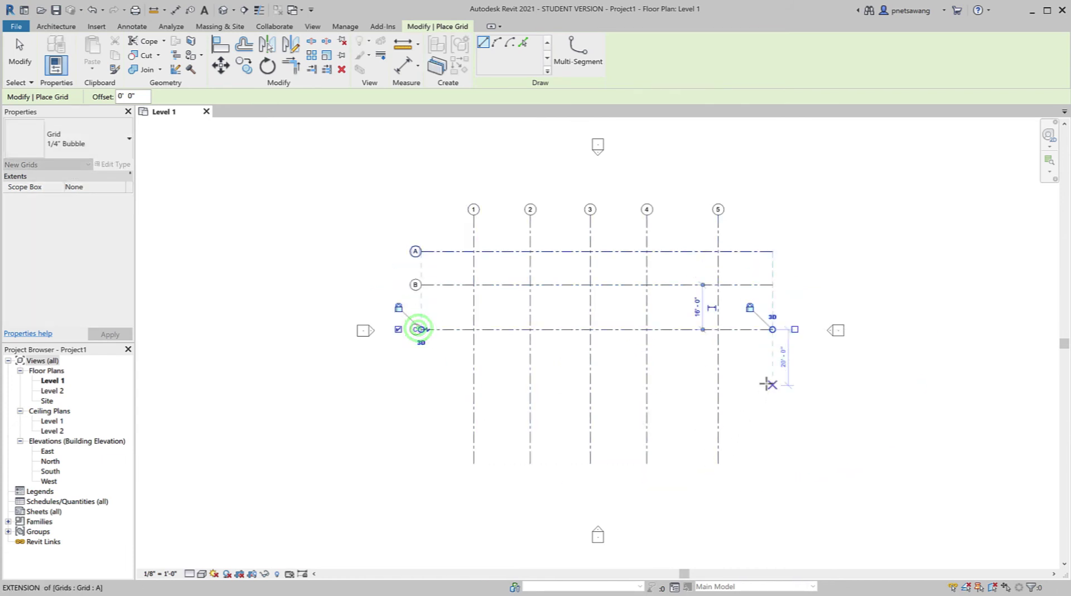
{"action": "left_click", "coordinate": [767, 378]}
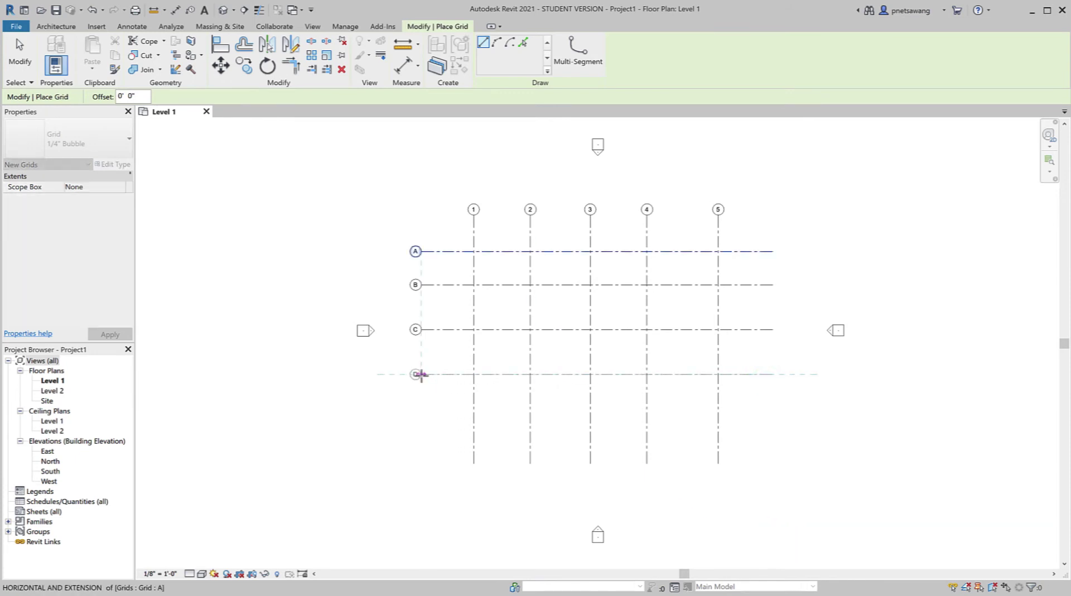
{"action": "left_click", "coordinate": [420, 373]}
{"action": "left_click", "coordinate": [769, 416]}
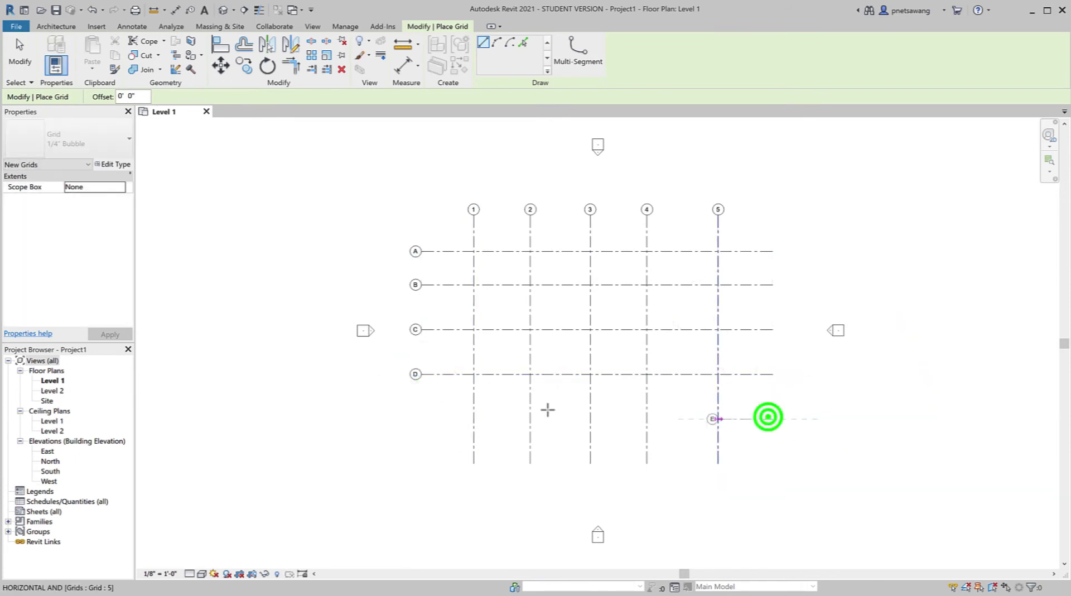
{"action": "left_click", "coordinate": [423, 414]}
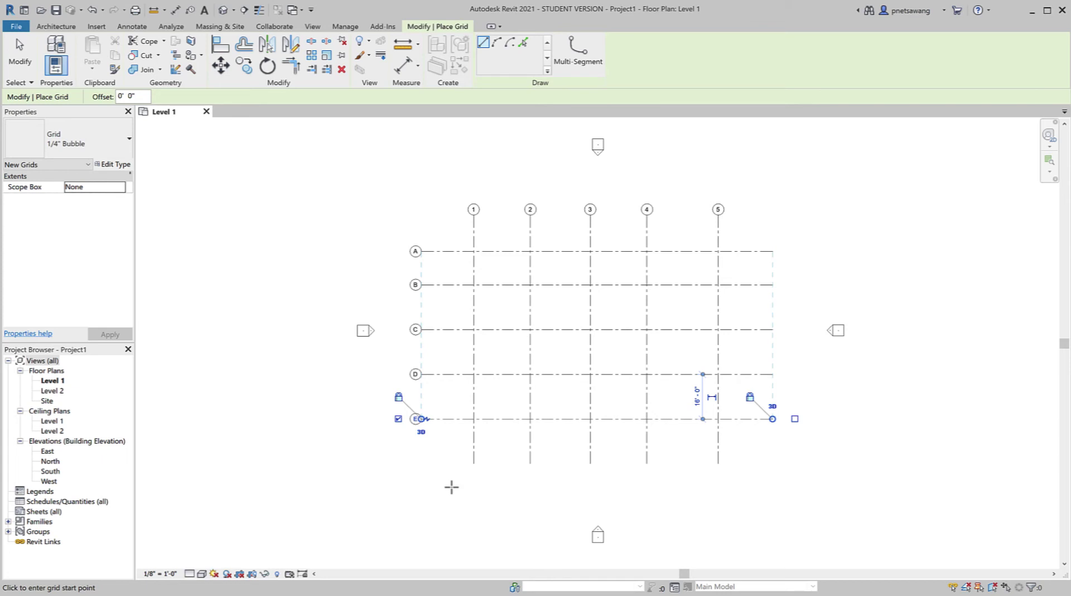
Step: Add an aligned dimension string across vertical grid lines 1 to 5, placed between the bubbles and grid line A
{"action": "left_click", "coordinate": [176, 10]}
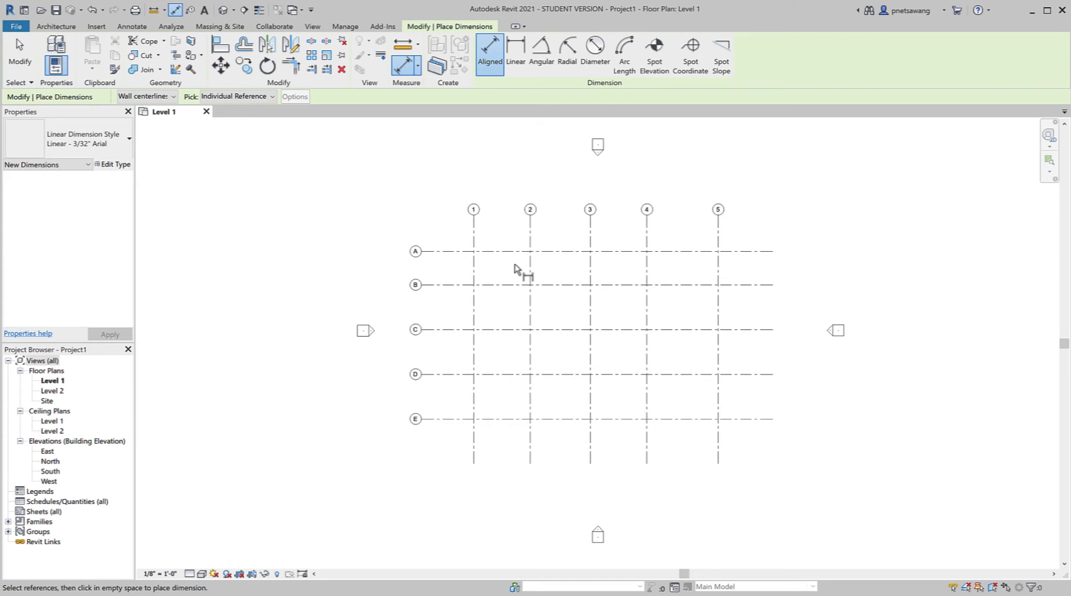
{"action": "left_click", "coordinate": [474, 236]}
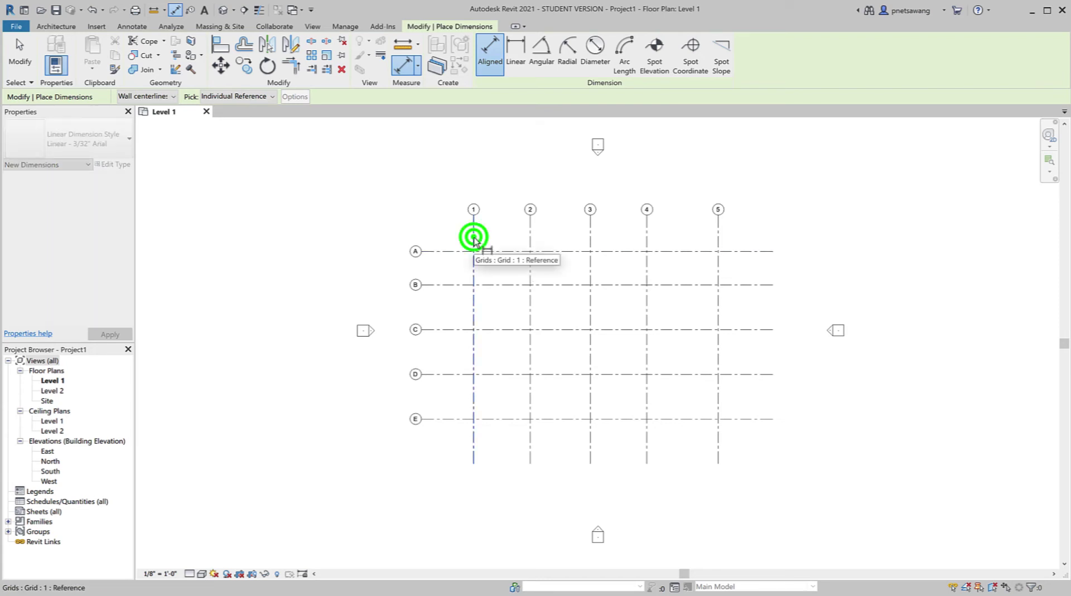
{"action": "left_click", "coordinate": [530, 238]}
{"action": "left_click", "coordinate": [589, 236]}
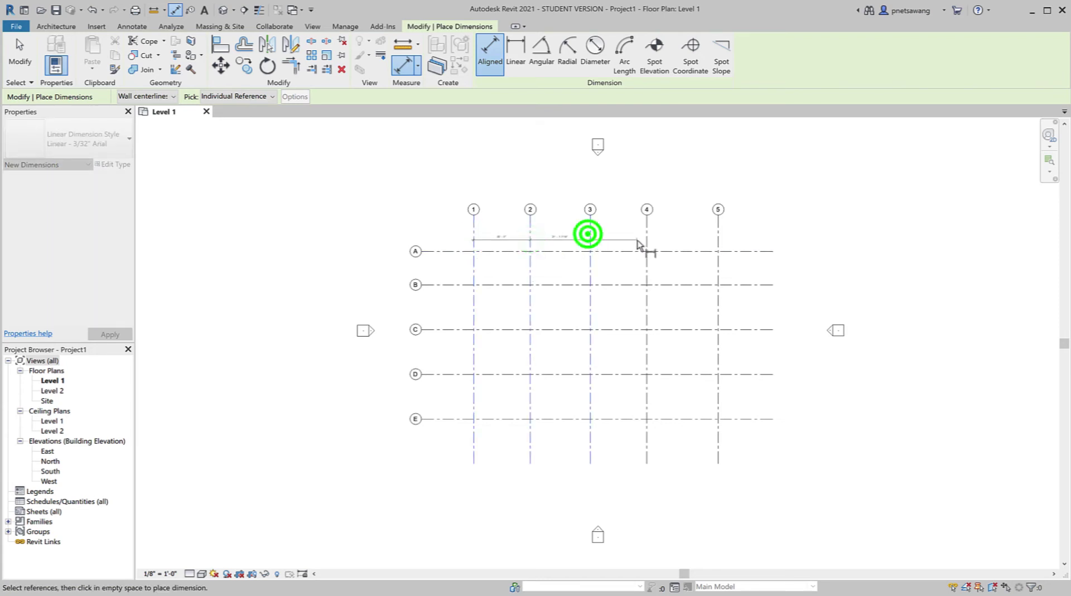
{"action": "left_click", "coordinate": [646, 239]}
{"action": "left_click", "coordinate": [719, 236]}
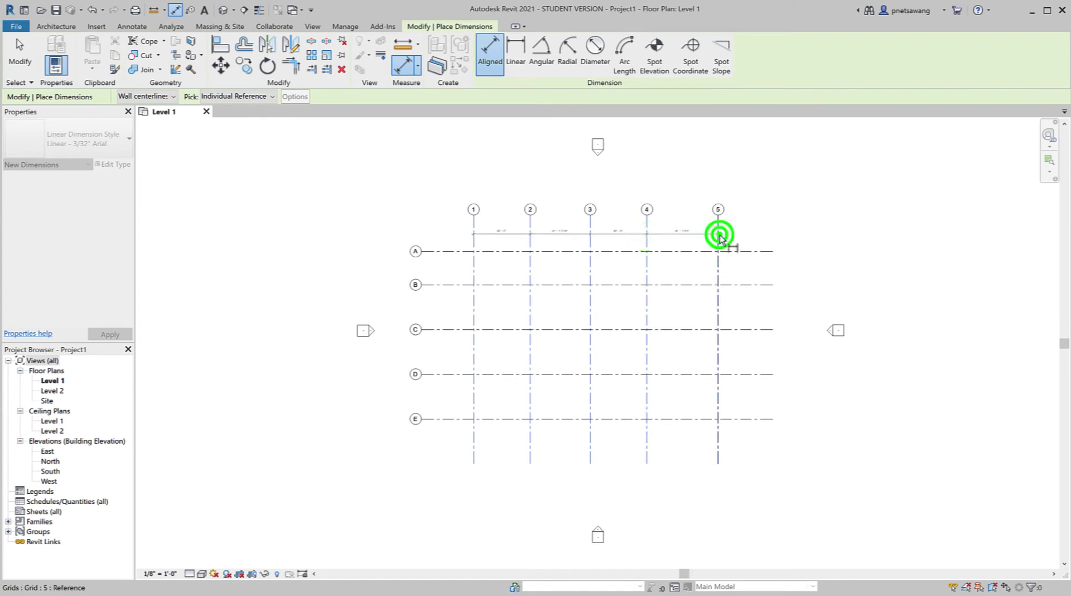
{"action": "left_click", "coordinate": [753, 234]}
Step: Add an aligned dimension string across horizontal grid lines A to E, placed between their bubbles and grid line 1
{"action": "left_click", "coordinate": [450, 253]}
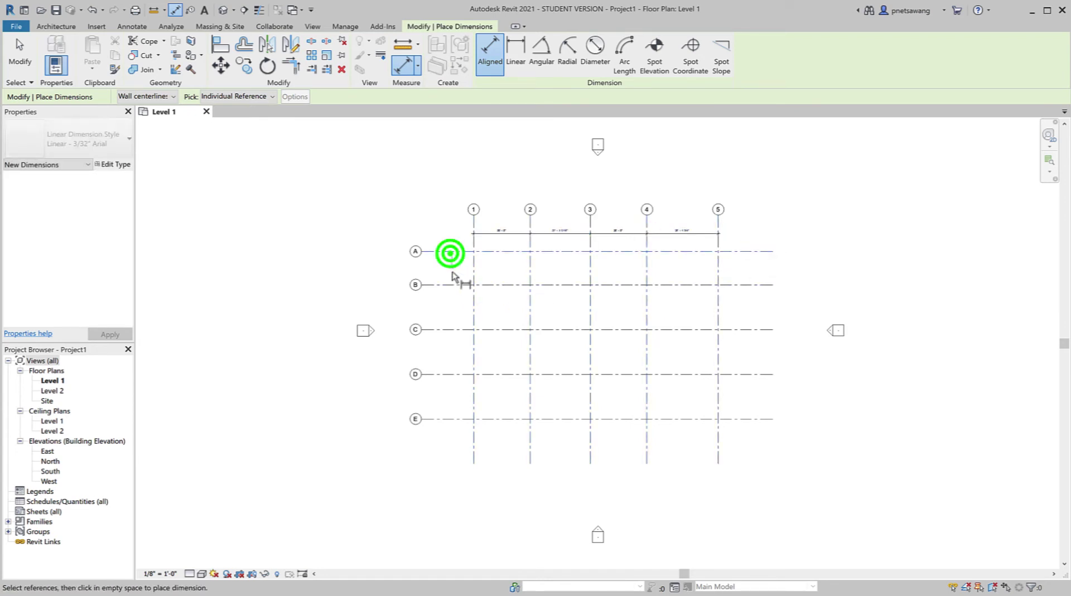
{"action": "left_click", "coordinate": [454, 285]}
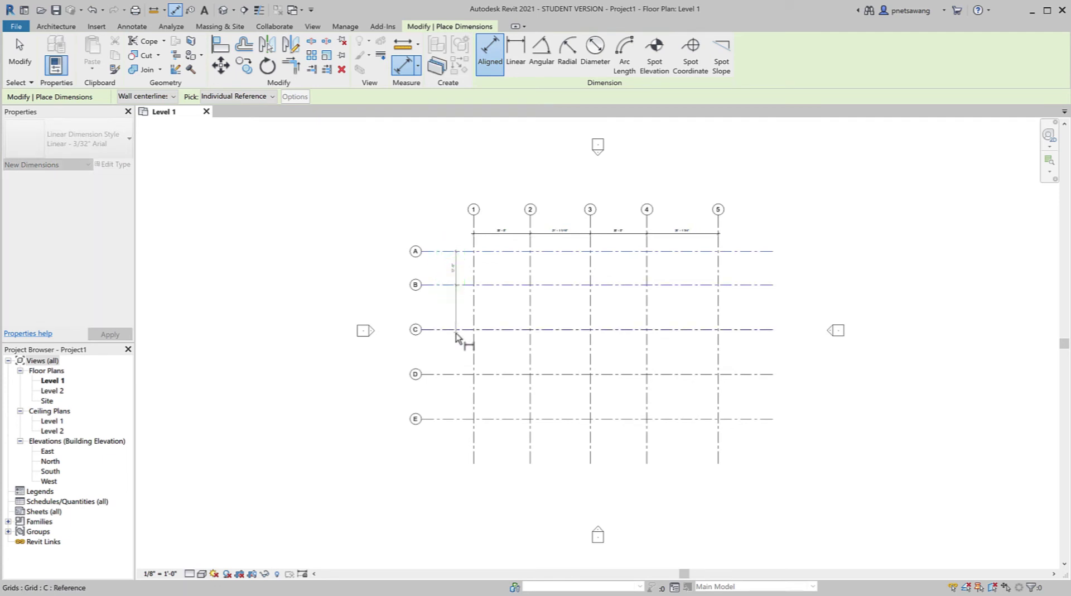
{"action": "left_click", "coordinate": [456, 333]}
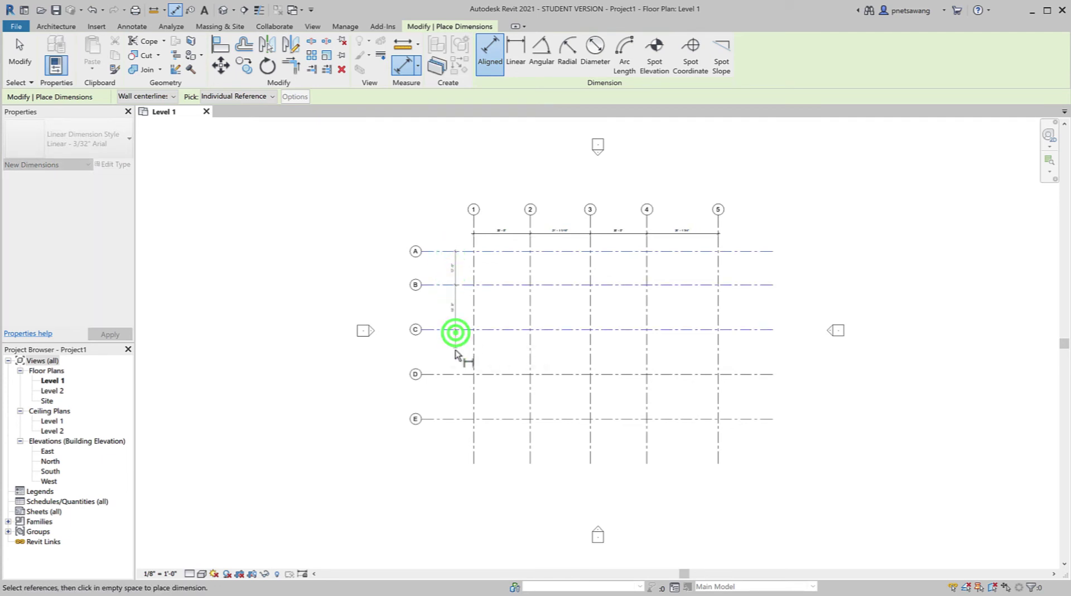
{"action": "left_click", "coordinate": [451, 374]}
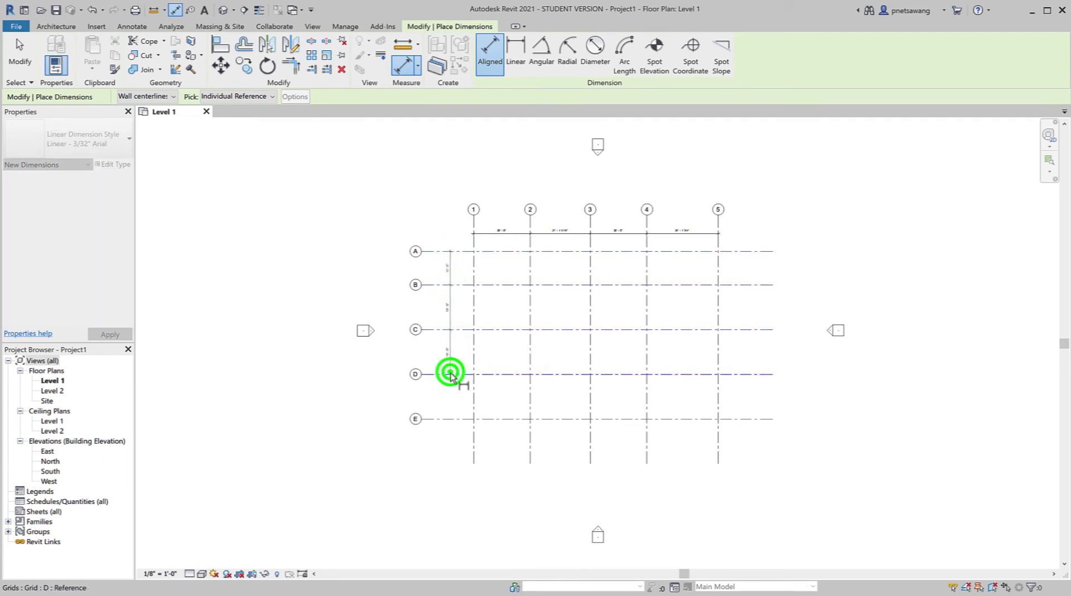
{"action": "left_click", "coordinate": [446, 417]}
{"action": "left_click", "coordinate": [448, 454]}
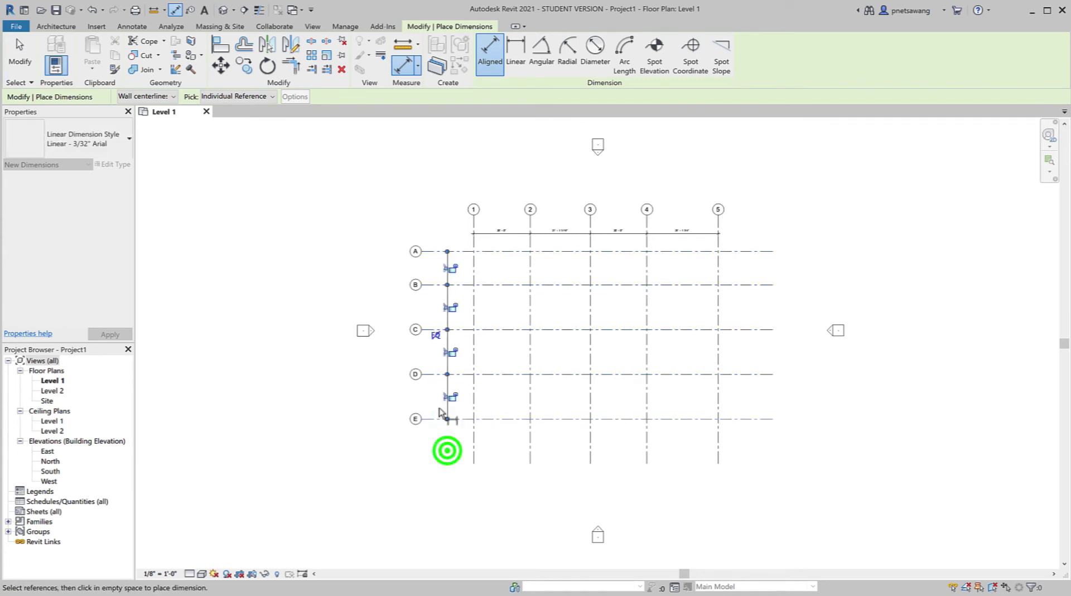
Step: Add an overall aligned dimension from grid line A to grid line E, outside the existing vertical dimension string
{"action": "left_click", "coordinate": [432, 252]}
{"action": "left_click", "coordinate": [432, 421]}
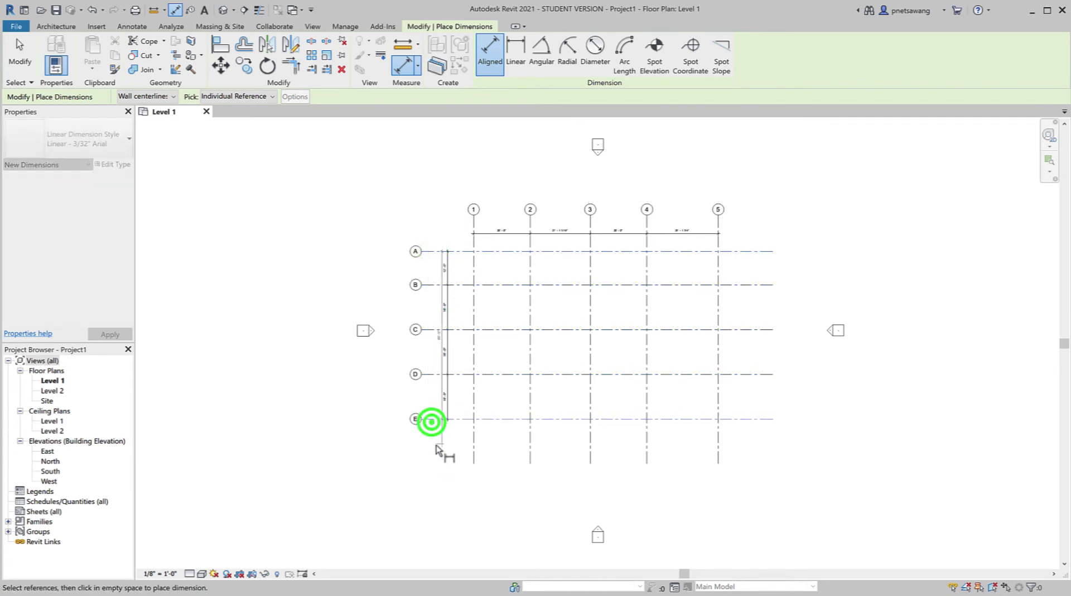
{"action": "left_click", "coordinate": [433, 445]}
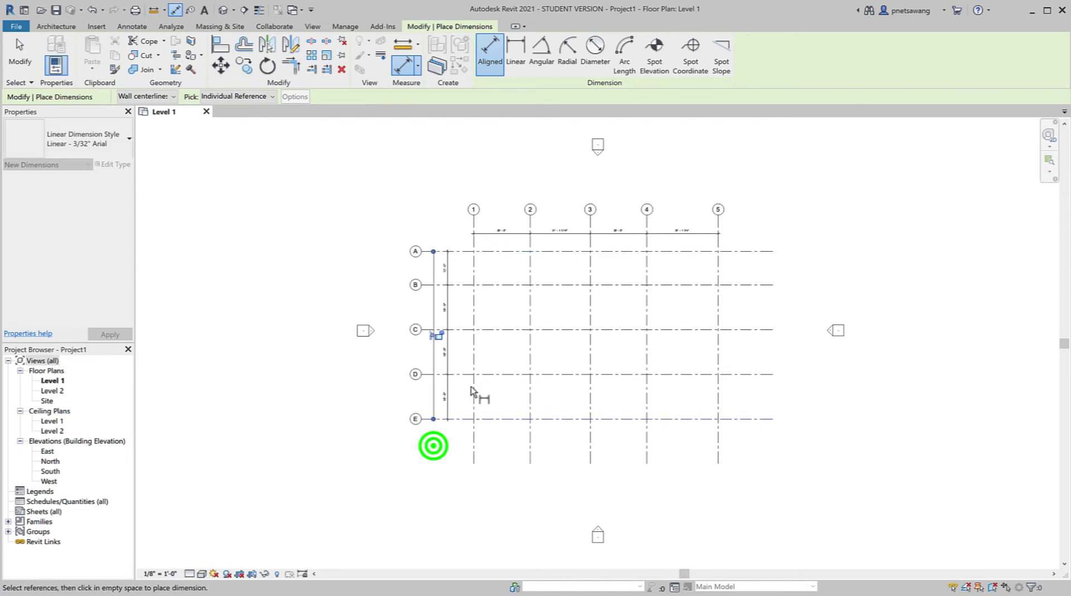
Step: Add an overall aligned dimension from grid line 1 to grid line 5, above the existing horizontal dimension string
{"action": "left_click", "coordinate": [477, 221]}
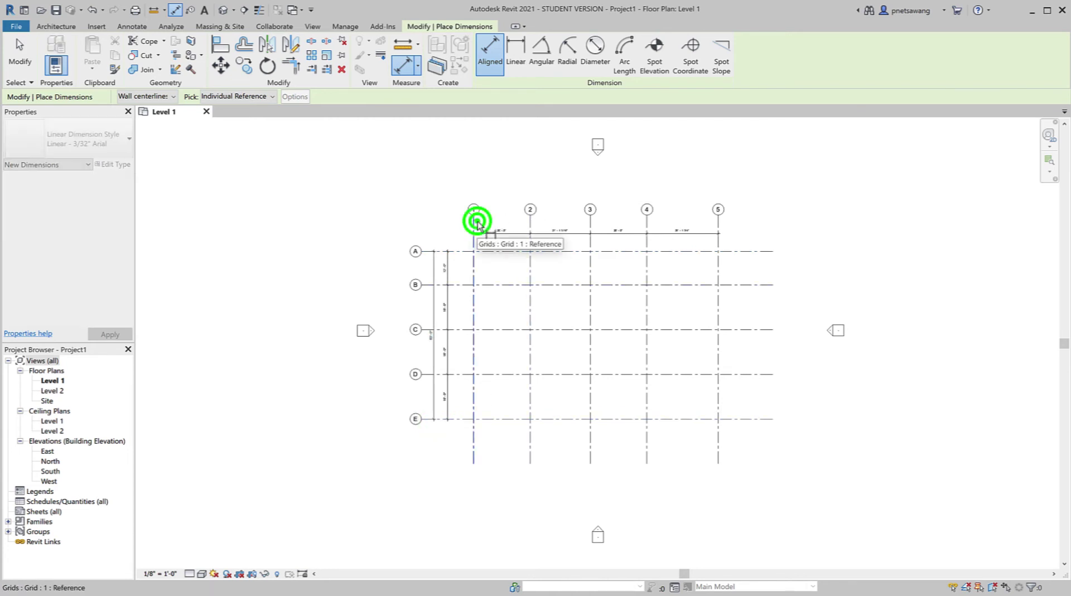
{"action": "left_click", "coordinate": [718, 223]}
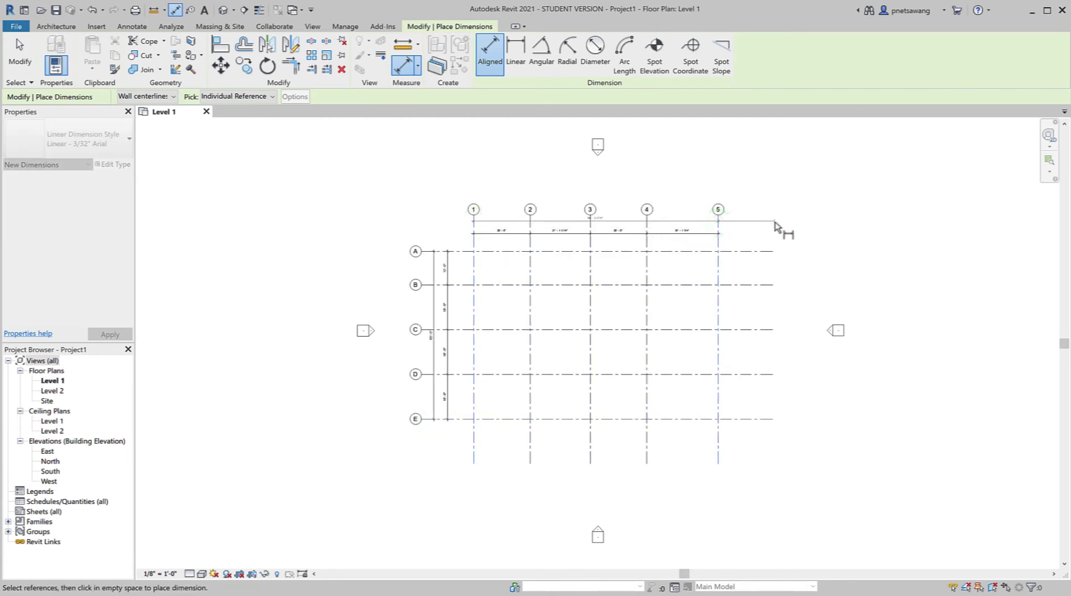
{"action": "left_click", "coordinate": [774, 225]}
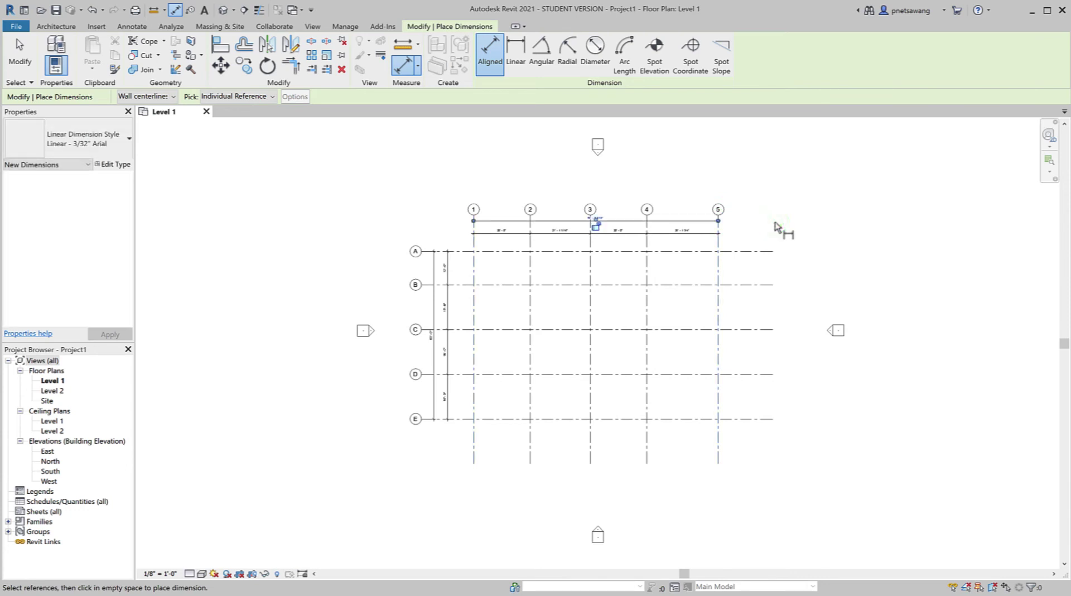
{"action": "left_click", "coordinate": [581, 258]}
{"action": "key", "text": "Escape"}
{"action": "key", "text": "Escape"}
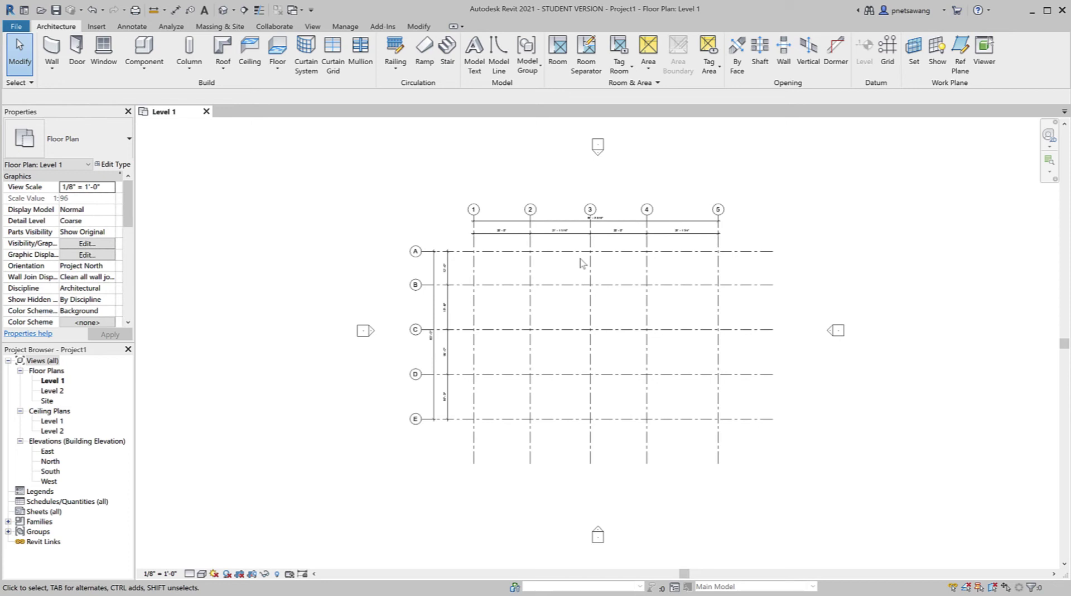
Step: Move grid line 1 so that its spacing to grid line 2 is 29' 6"
{"action": "scroll", "coordinate": [512, 248], "scroll_direction": "up", "scroll_amount": 5}
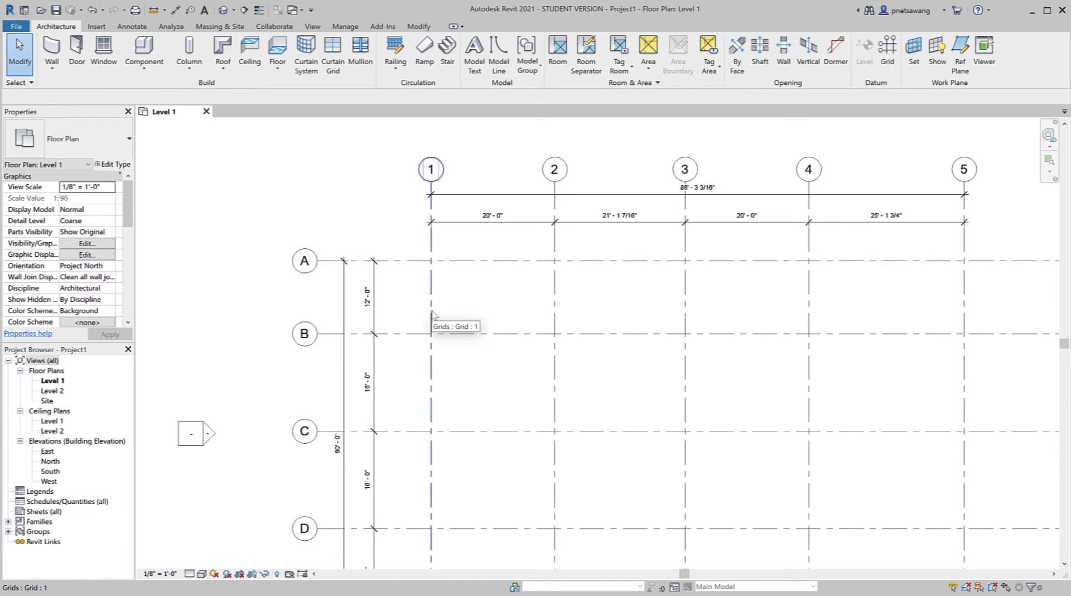
{"action": "left_click", "coordinate": [431, 312]}
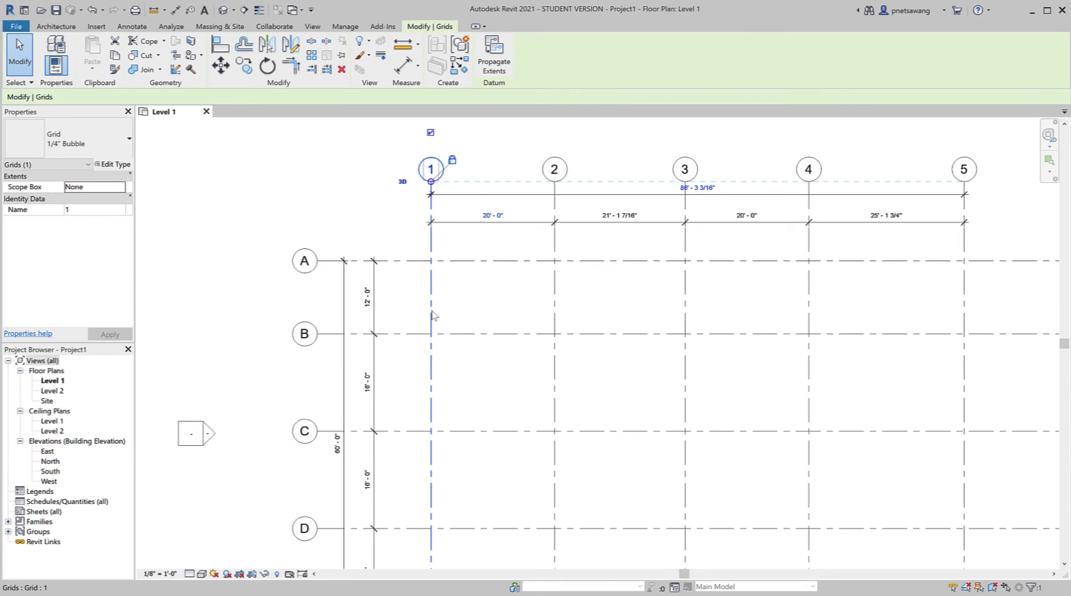
{"action": "left_click", "coordinate": [493, 215]}
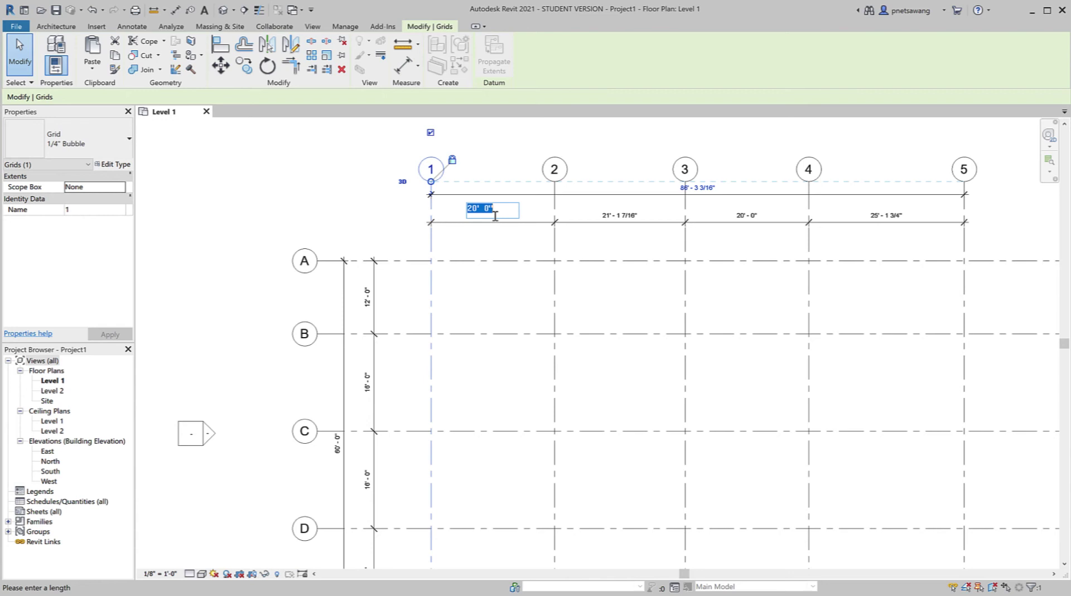
{"action": "type", "text": "29 6"}
{"action": "key", "text": "Return"}
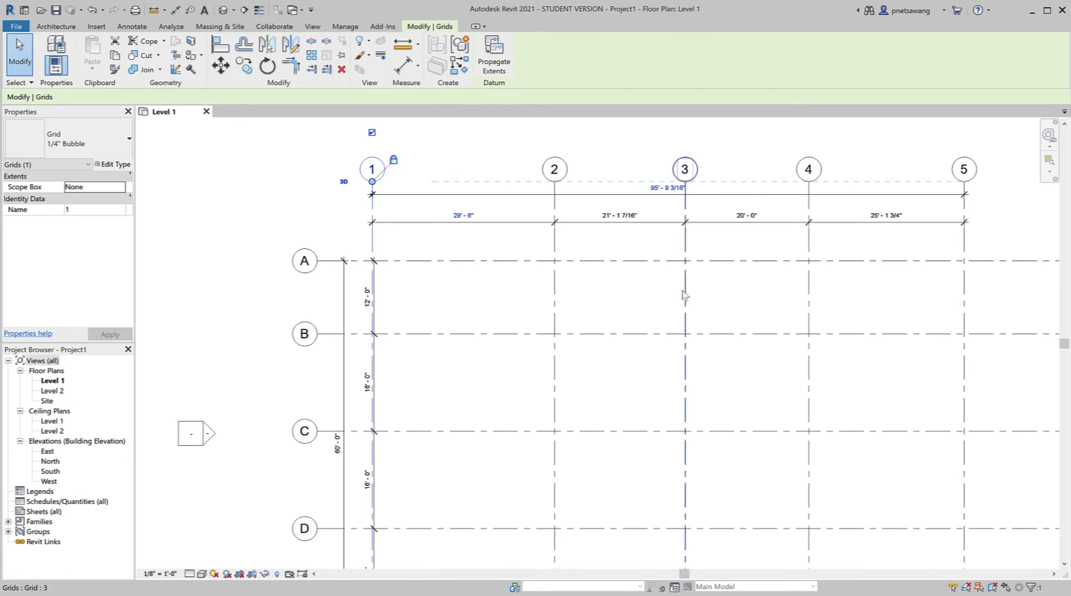
Step: Move grid line 3 so that its spacing from grid line 2 is 3' 6"
{"action": "left_click", "coordinate": [684, 292]}
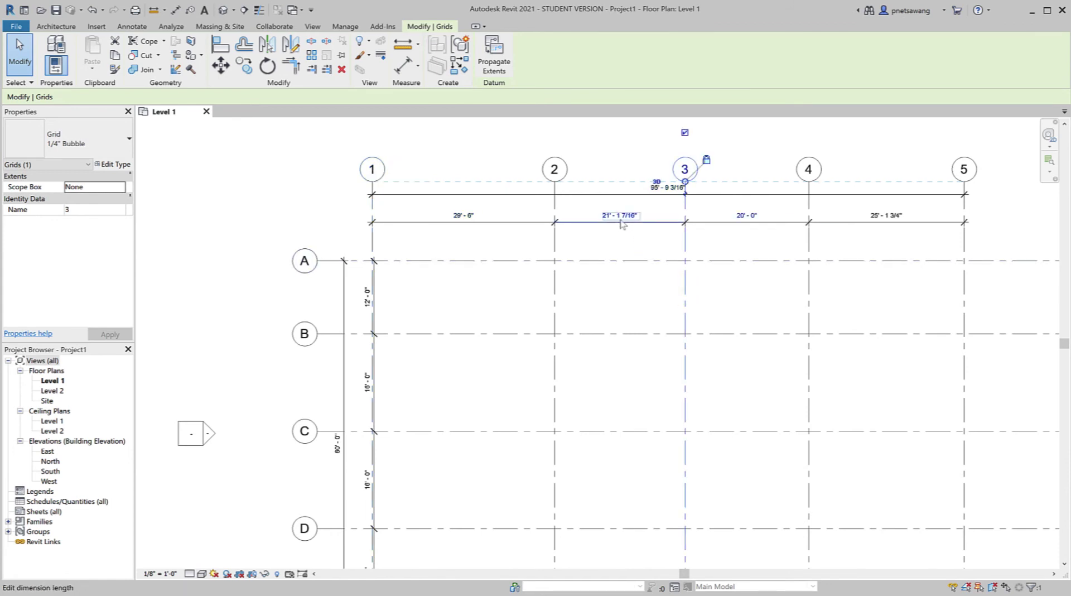
{"action": "left_click", "coordinate": [621, 217]}
{"action": "type", "text": "3 6"}
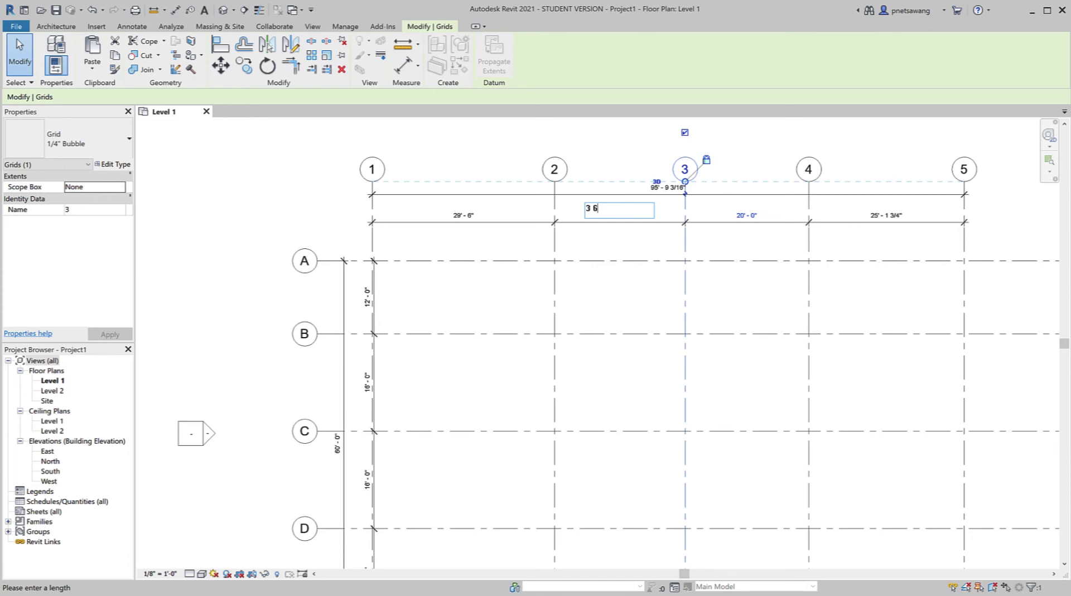
{"action": "key", "text": "Return"}
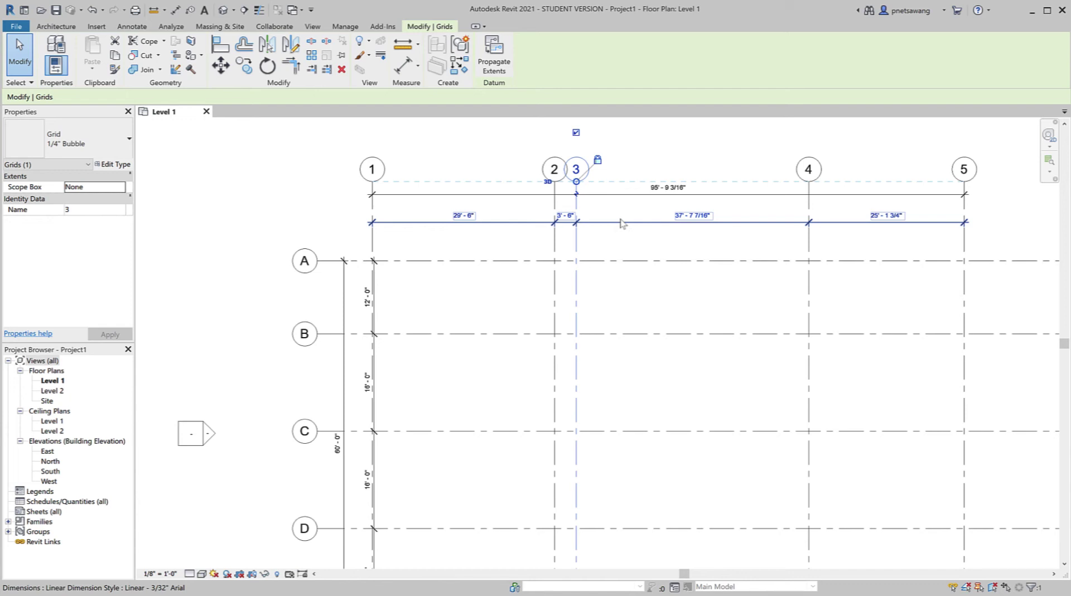
Step: Try to set the spacing between grid lines 3 and 4 to 5' 6" with grid line 3 selected
{"action": "left_click", "coordinate": [703, 216]}
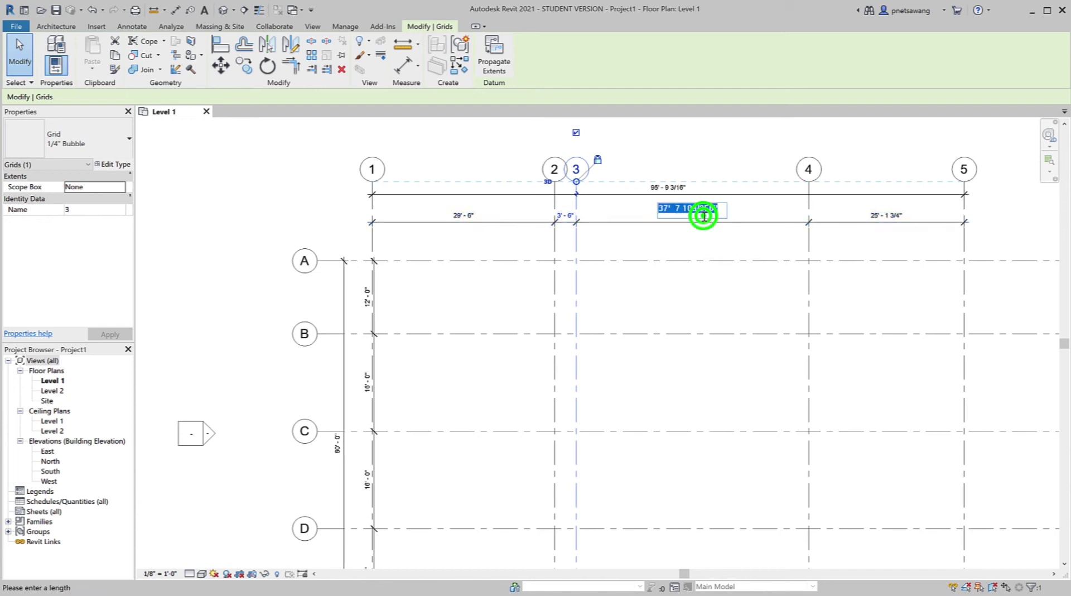
{"action": "type", "text": "5 6"}
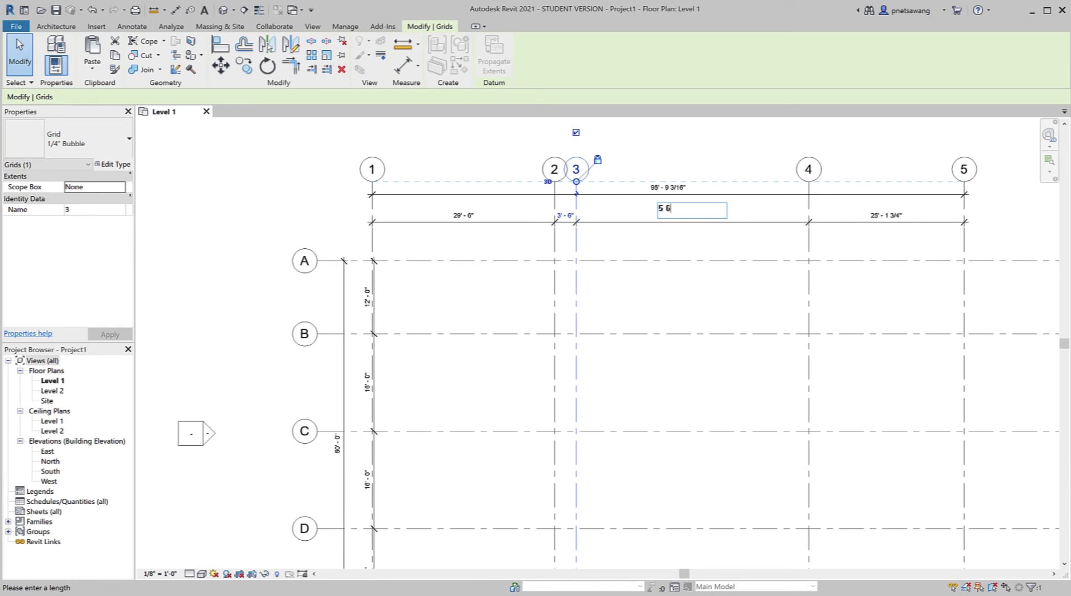
{"action": "key", "text": "Return"}
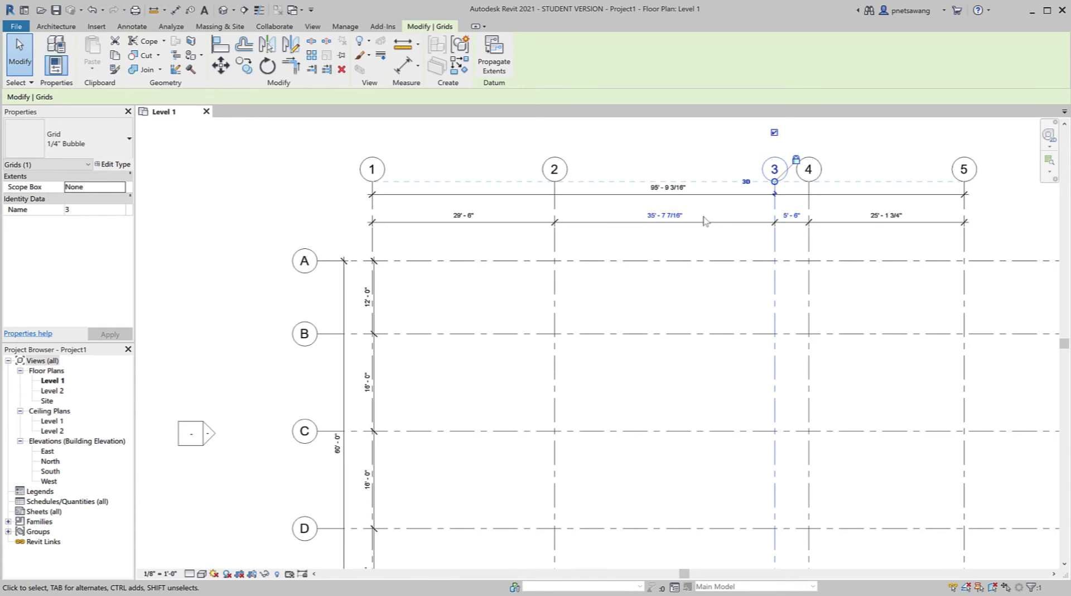
{"action": "left_click", "coordinate": [625, 383]}
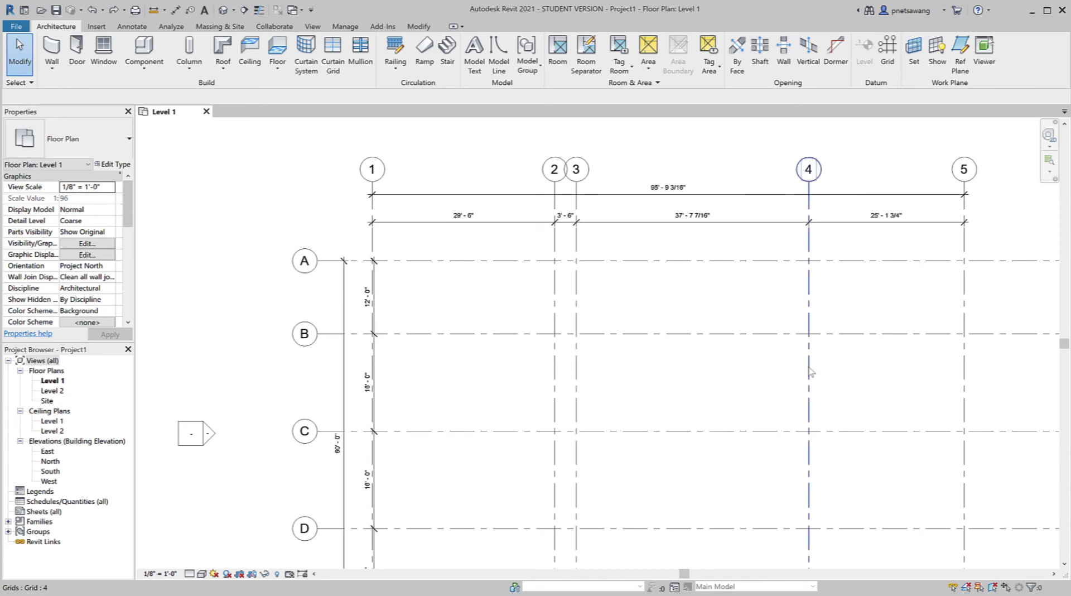
Step: Move grid line 4 so that its spacing from grid line 3 is 5' 6"
{"action": "left_click", "coordinate": [809, 368]}
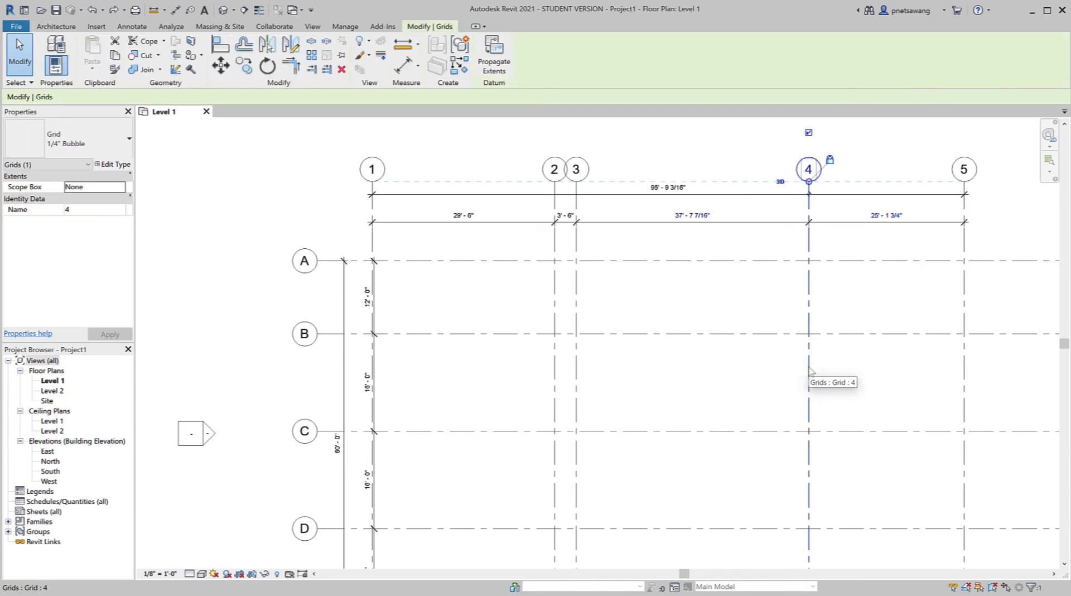
{"action": "left_click", "coordinate": [692, 216]}
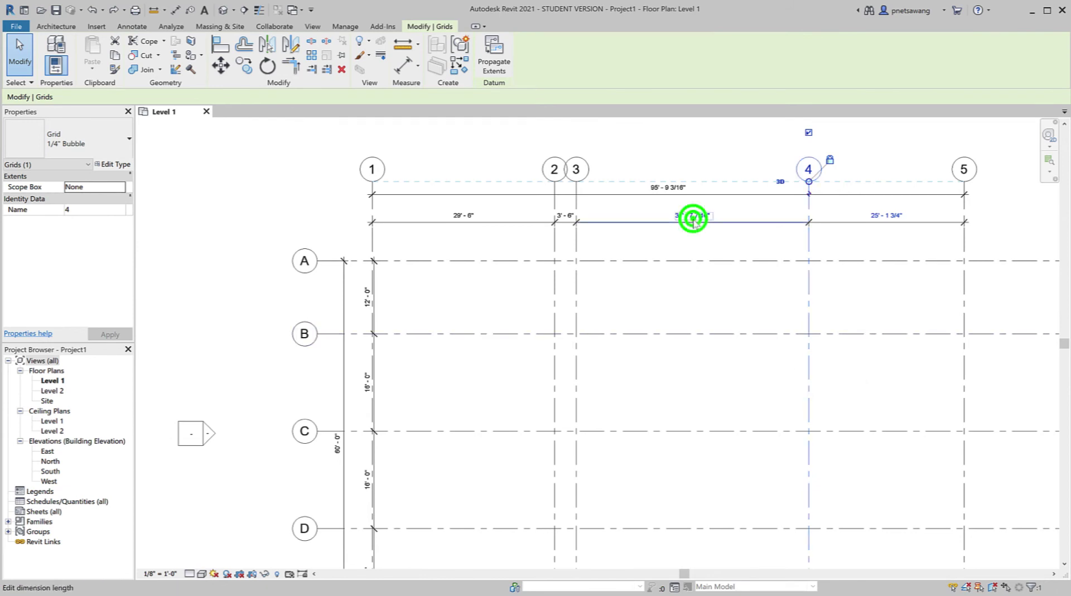
{"action": "type", "text": "5' - 6"}
{"action": "key", "text": "Return"}
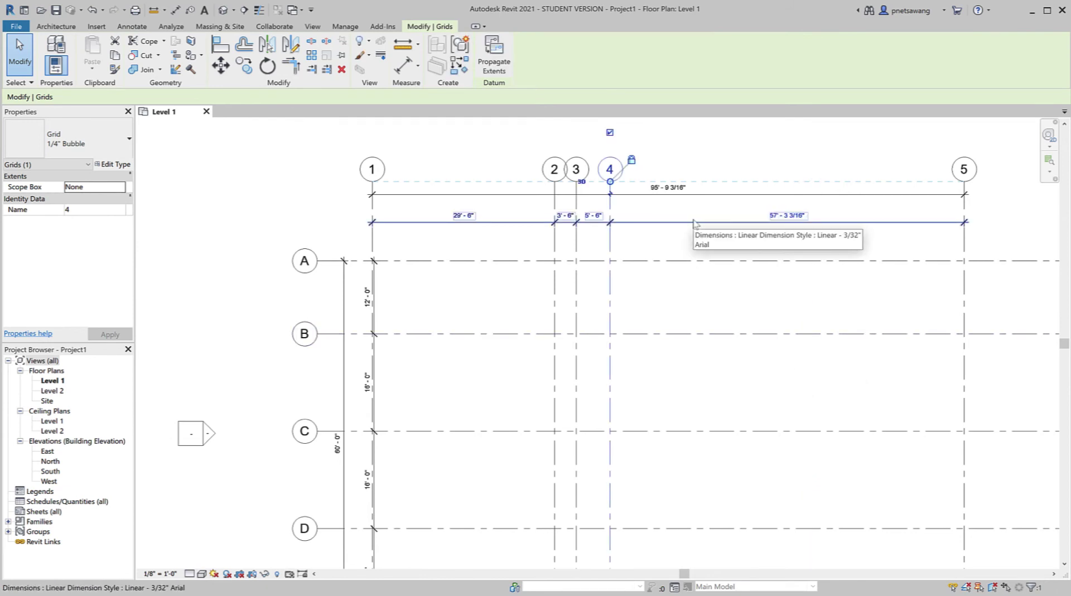
Step: Move grid line 5 so that its spacing from grid line 4 is 9' 6"
{"action": "left_click", "coordinate": [964, 295]}
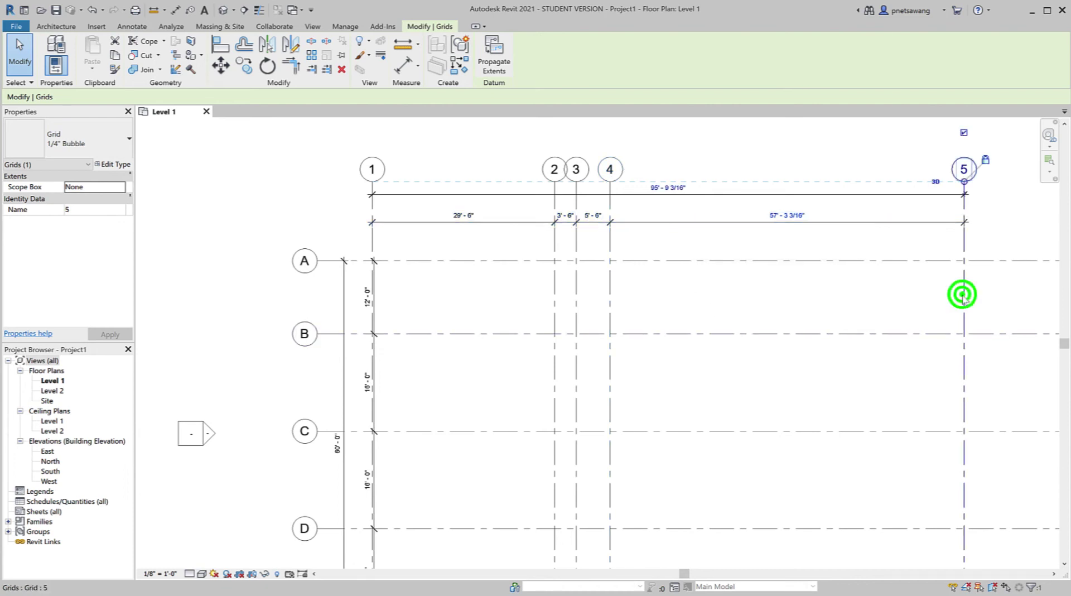
{"action": "left_click", "coordinate": [784, 217]}
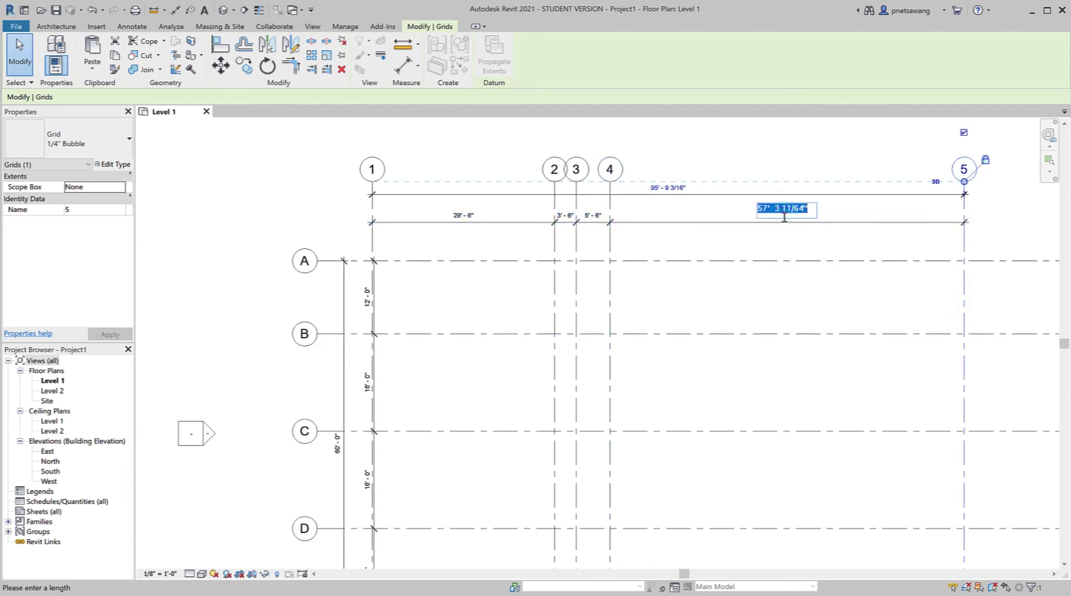
{"action": "type", "text": "9 6"}
{"action": "key", "text": "Return"}
{"action": "left_click", "coordinate": [784, 217]}
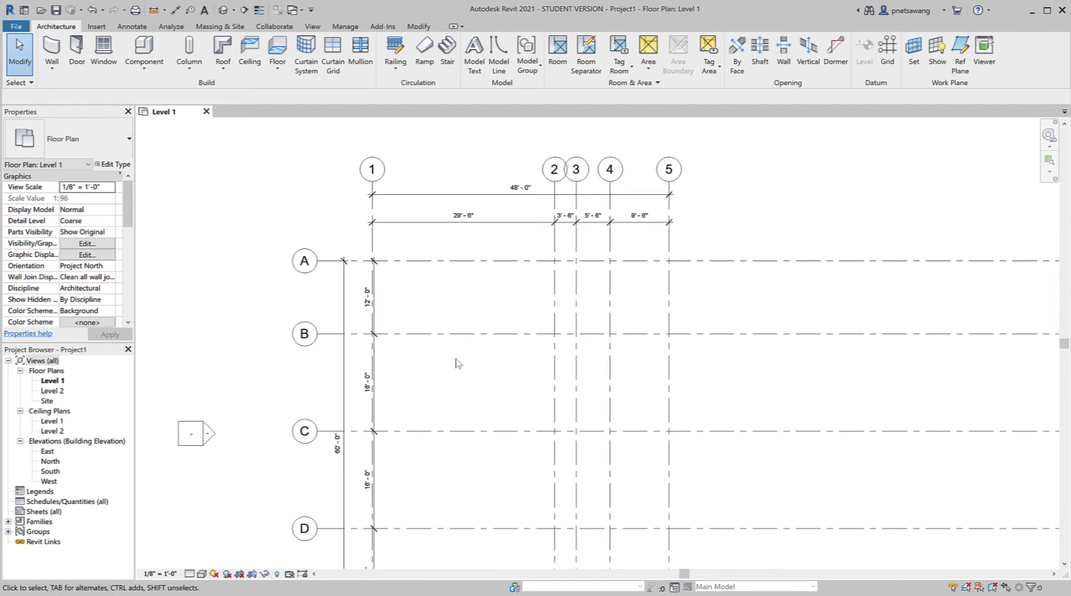
Step: Move grid line B so that its spacing from grid line A is 8' 6"
{"action": "left_click", "coordinate": [458, 334]}
{"action": "left_click", "coordinate": [367, 297]}
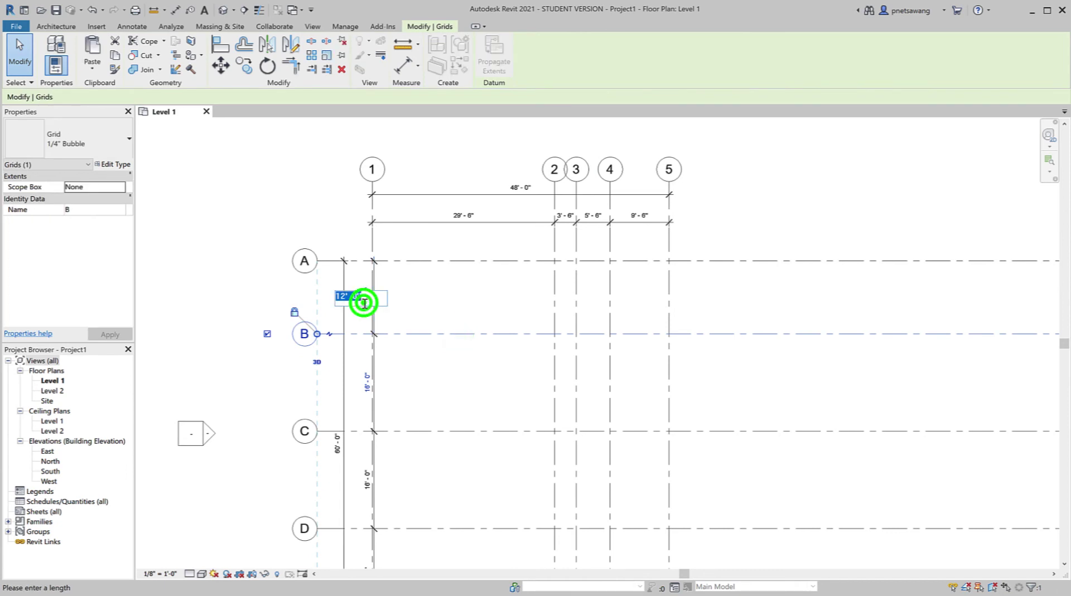
{"action": "type", "text": "8 6"}
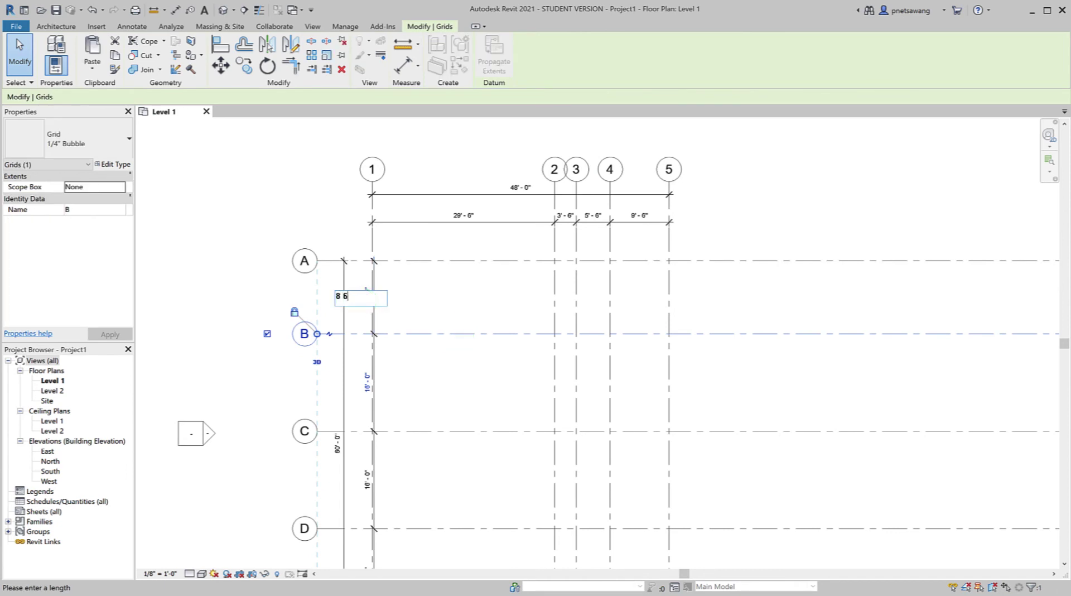
{"action": "key", "text": "Return"}
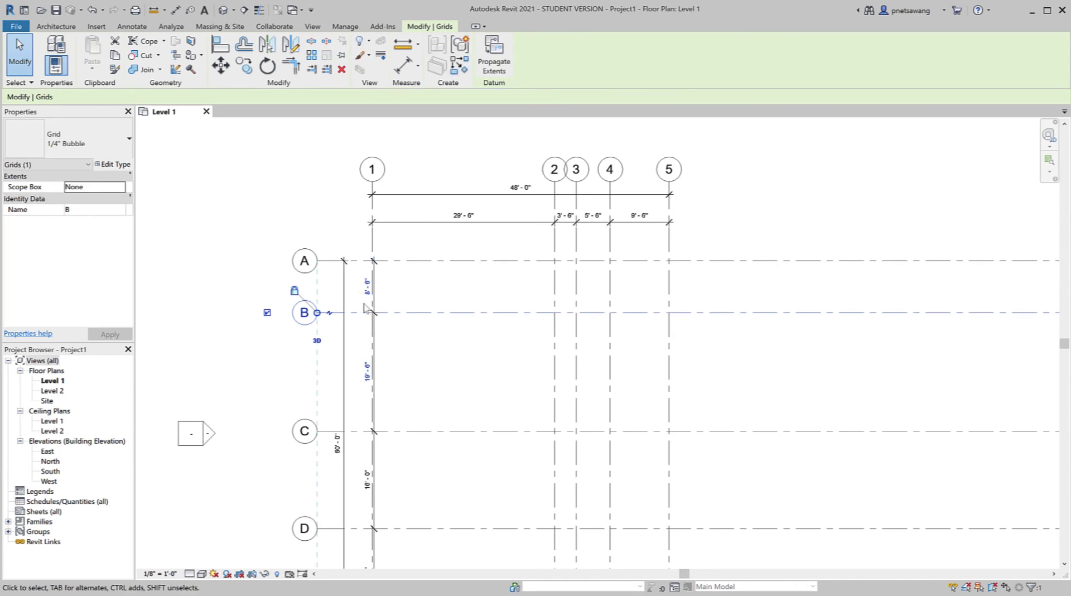
Step: Move grid line C so that its spacing from grid line B is 10' 6"
{"action": "left_click", "coordinate": [455, 430]}
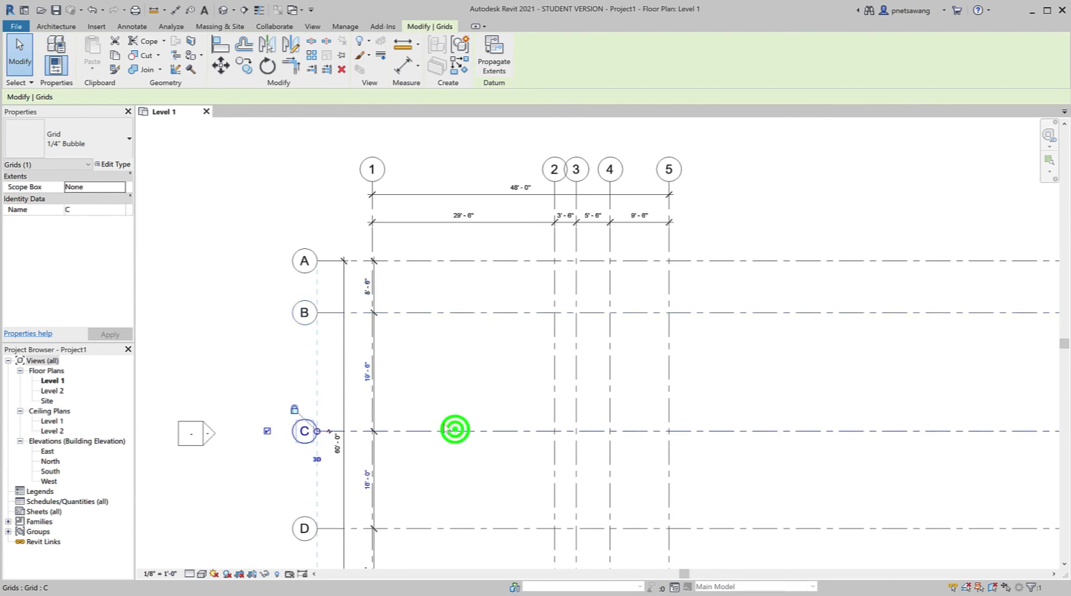
{"action": "left_click", "coordinate": [363, 368]}
{"action": "type", "text": "1"}
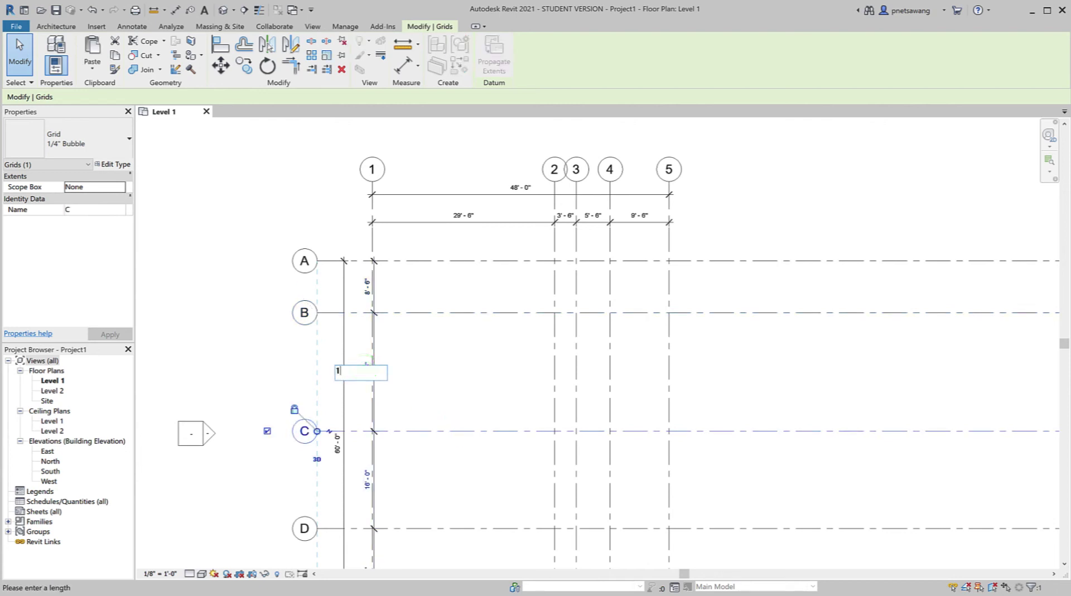
{"action": "type", "text": "0' - 6"}
{"action": "key", "text": "Return"}
Step: Move grid line D so that its spacing from grid line C is 10' 9"
{"action": "middle_click_drag", "start_coordinate": [479, 457], "coordinate": [481, 327]}
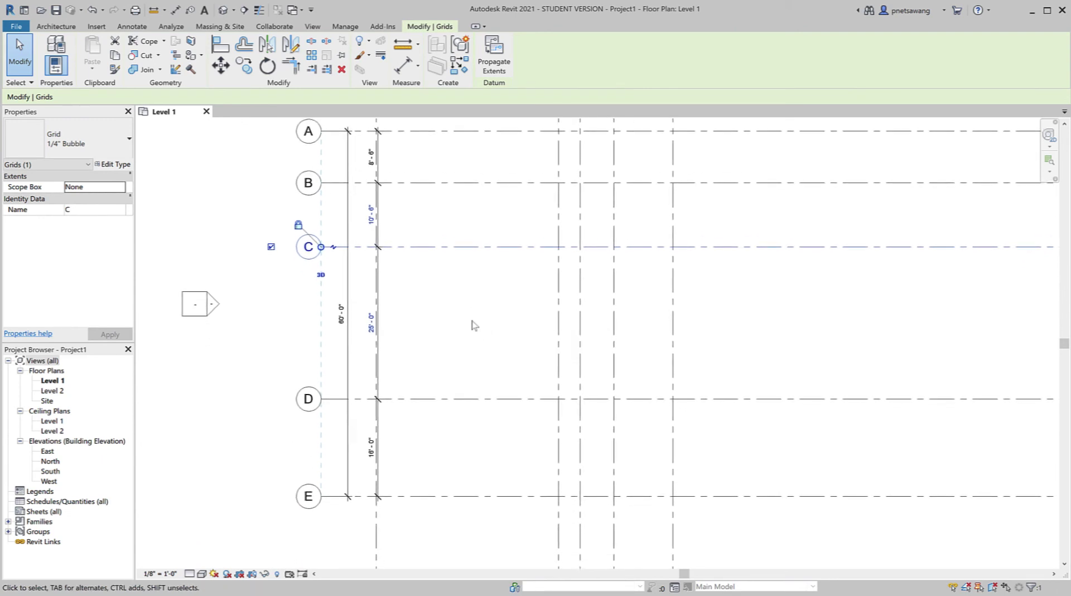
{"action": "left_click", "coordinate": [467, 400]}
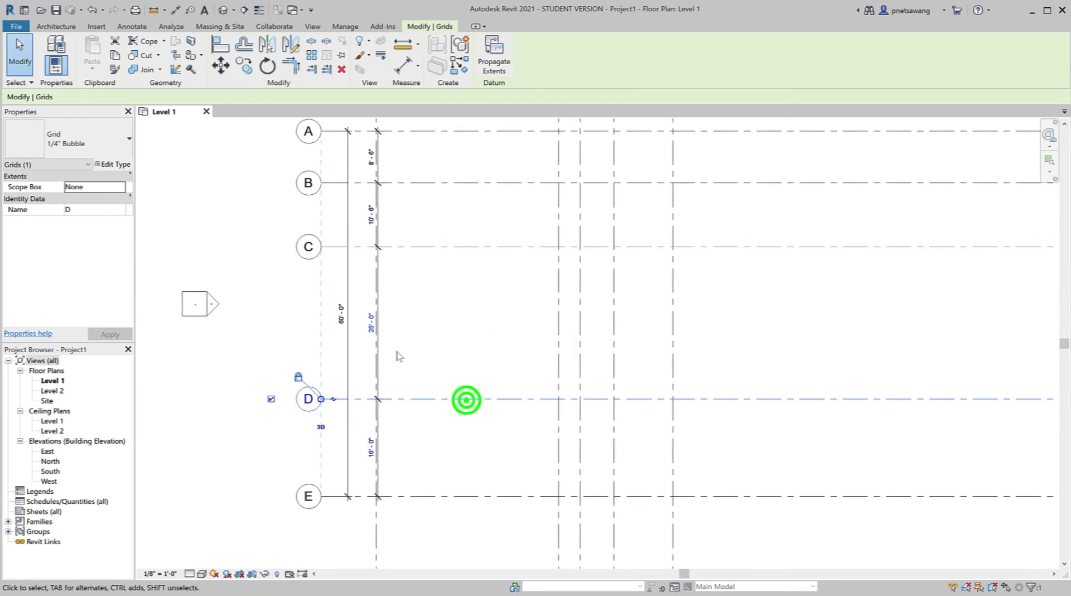
{"action": "left_click", "coordinate": [371, 323]}
{"action": "type", "text": "1"}
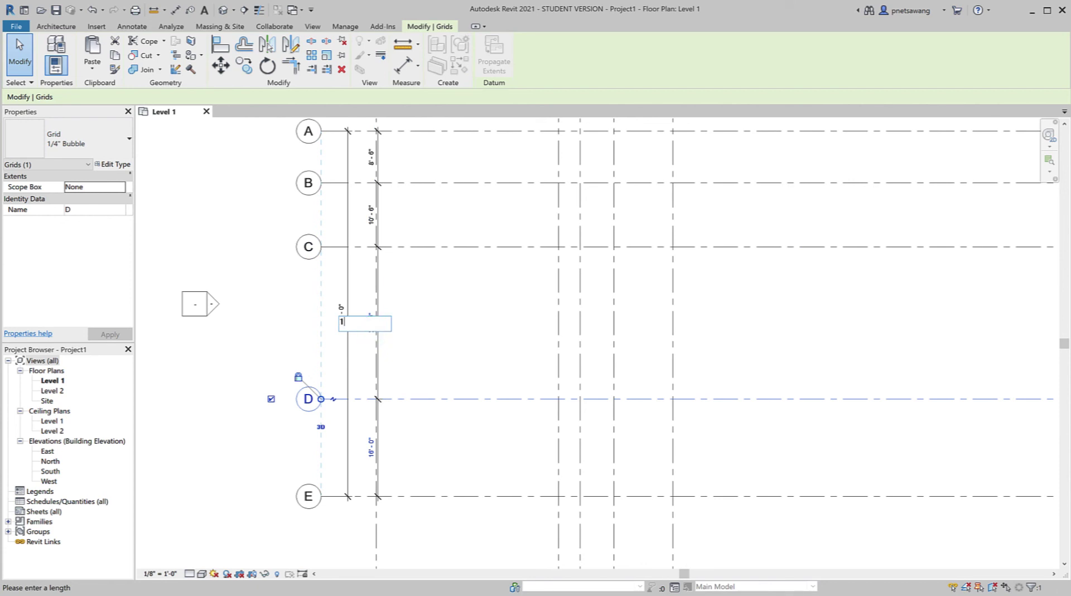
{"action": "type", "text": "0 9"}
{"action": "key", "text": "Return"}
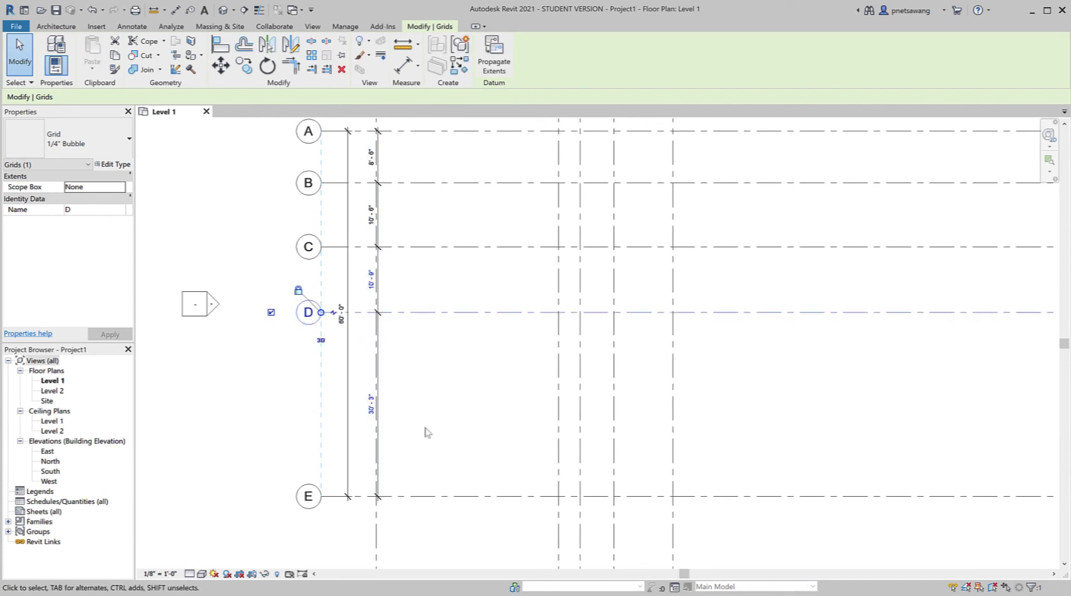
Step: Move grid line E so that its spacing from grid line D is 12' 3", and clear the selection
{"action": "left_click", "coordinate": [431, 496]}
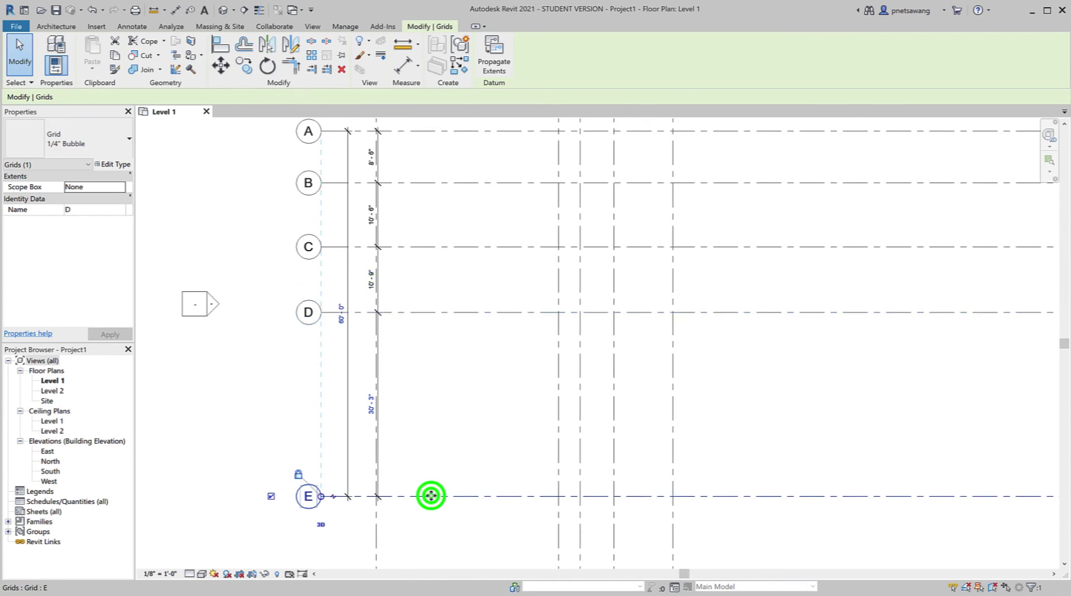
{"action": "left_click", "coordinate": [370, 410]}
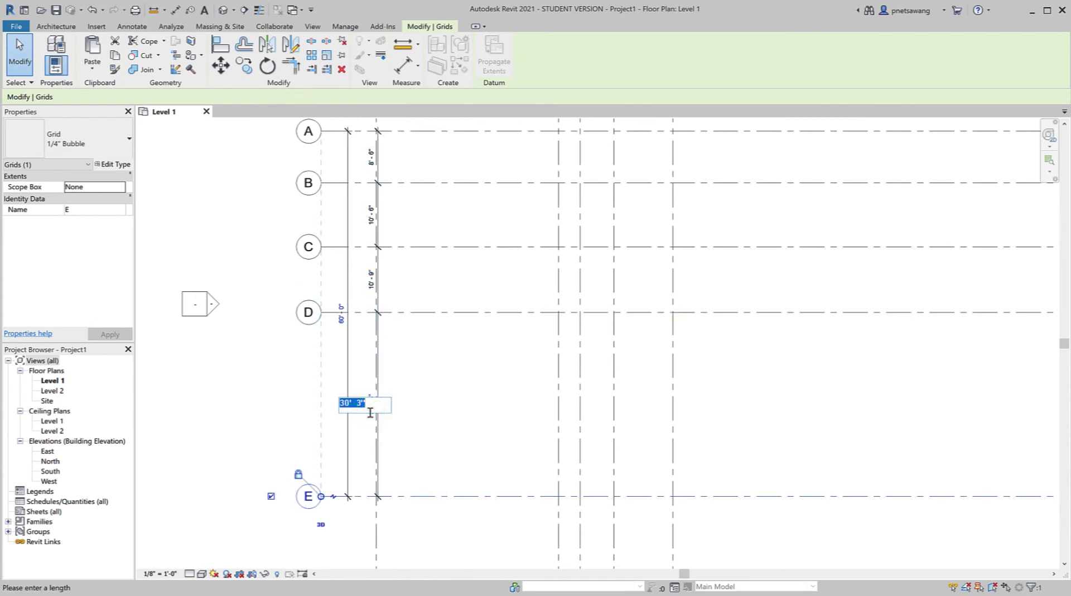
{"action": "type", "text": "12' - 3"}
{"action": "key", "text": "Return"}
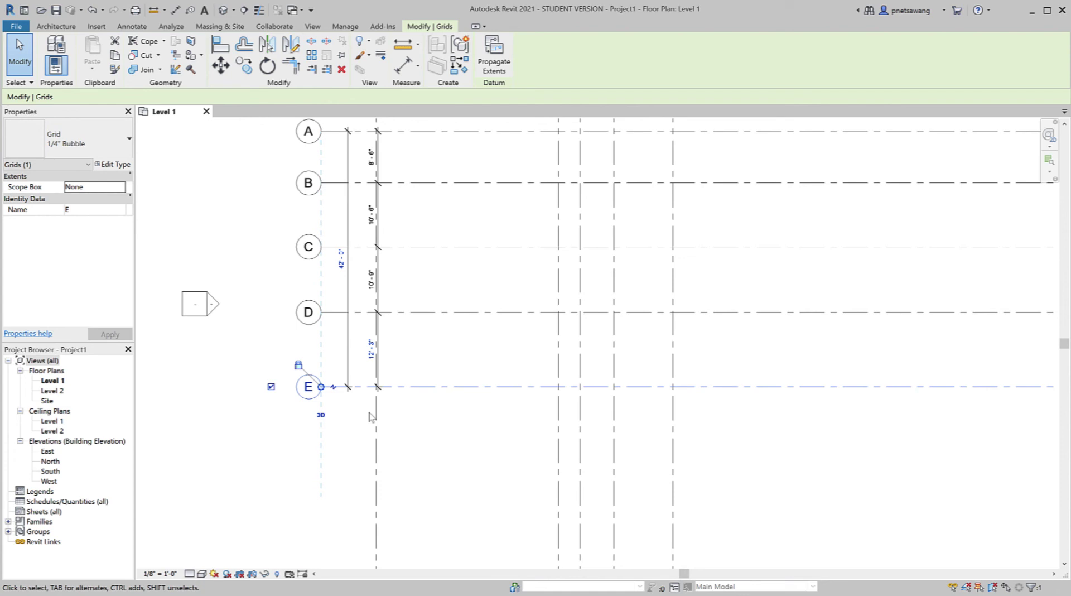
{"action": "key", "text": "z"}
{"action": "key", "text": "f"}
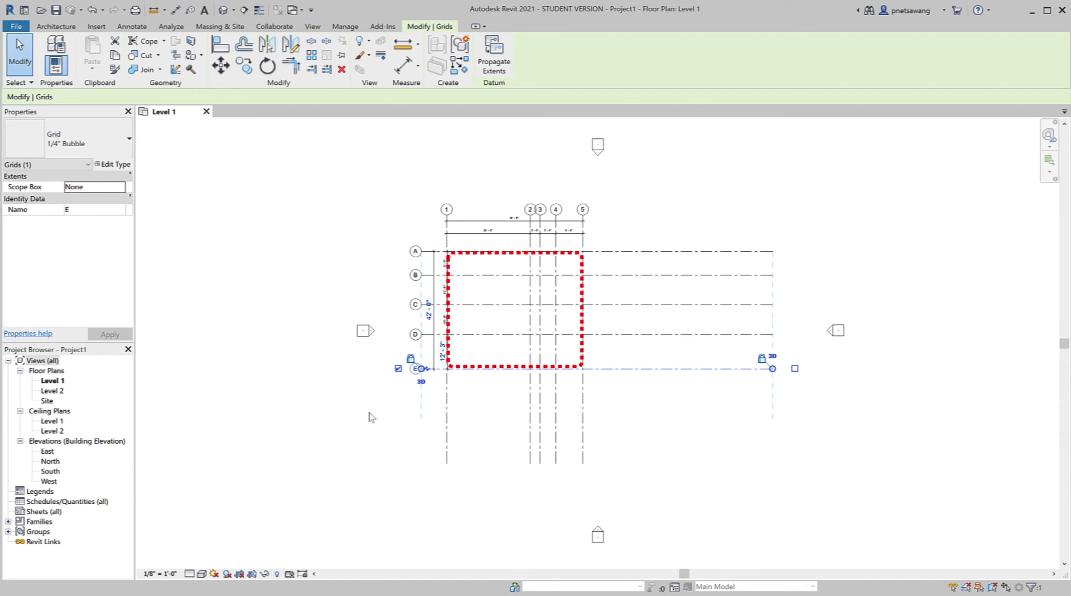
{"action": "left_click", "coordinate": [369, 417]}
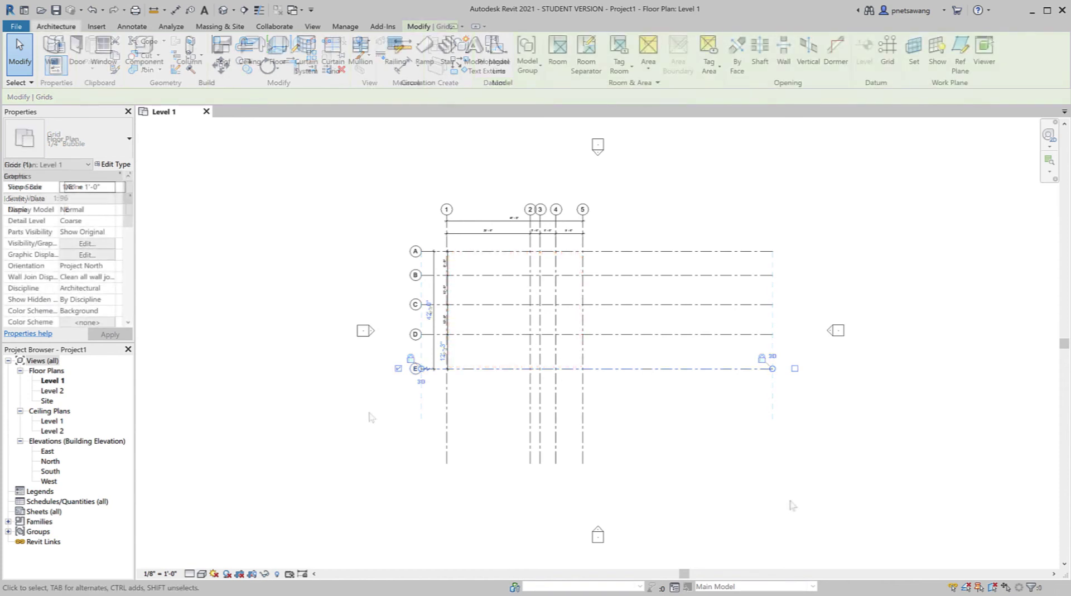
Step: Move all grid lines and their dimensions together by about 28' at 15° below horizontal, to centre them between the elevation markers
{"action": "left_click_drag", "start_coordinate": [658, 430], "coordinate": [411, 204]}
{"action": "left_click", "coordinate": [221, 65]}
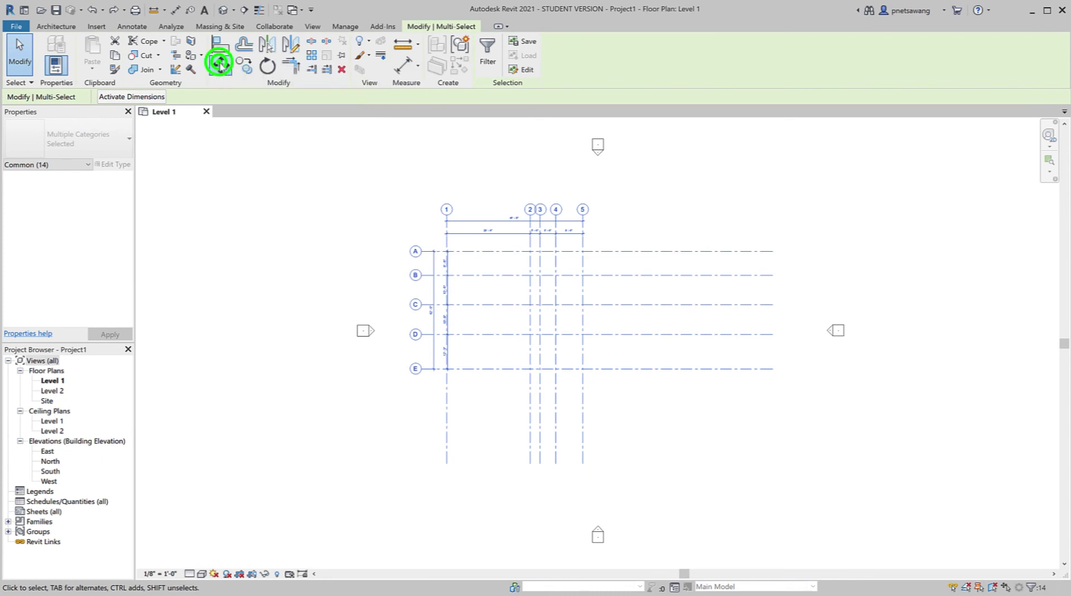
{"action": "left_click", "coordinate": [515, 305]}
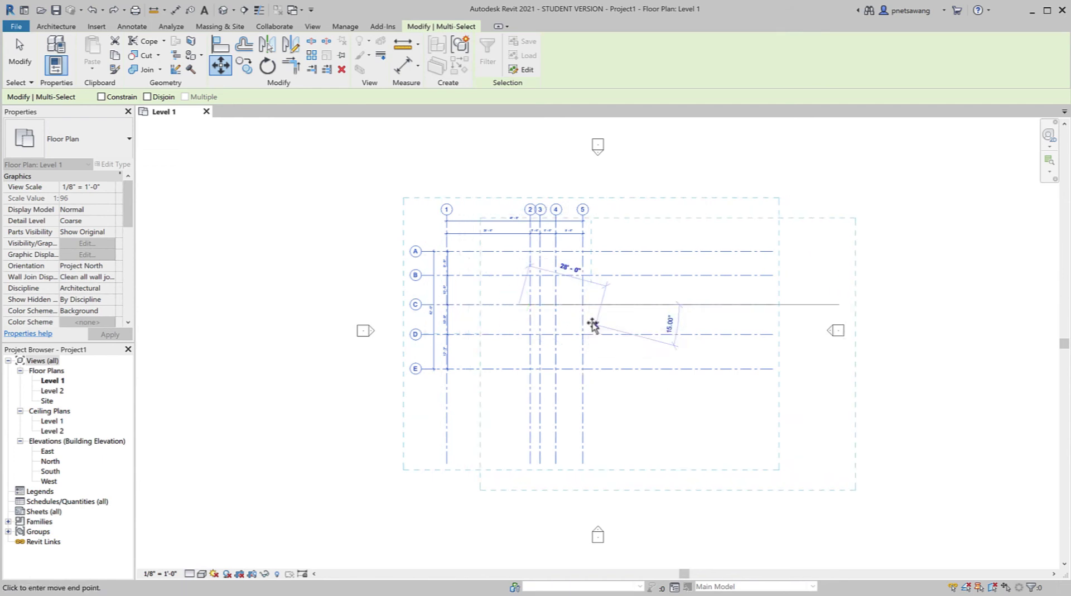
{"action": "left_click", "coordinate": [592, 322]}
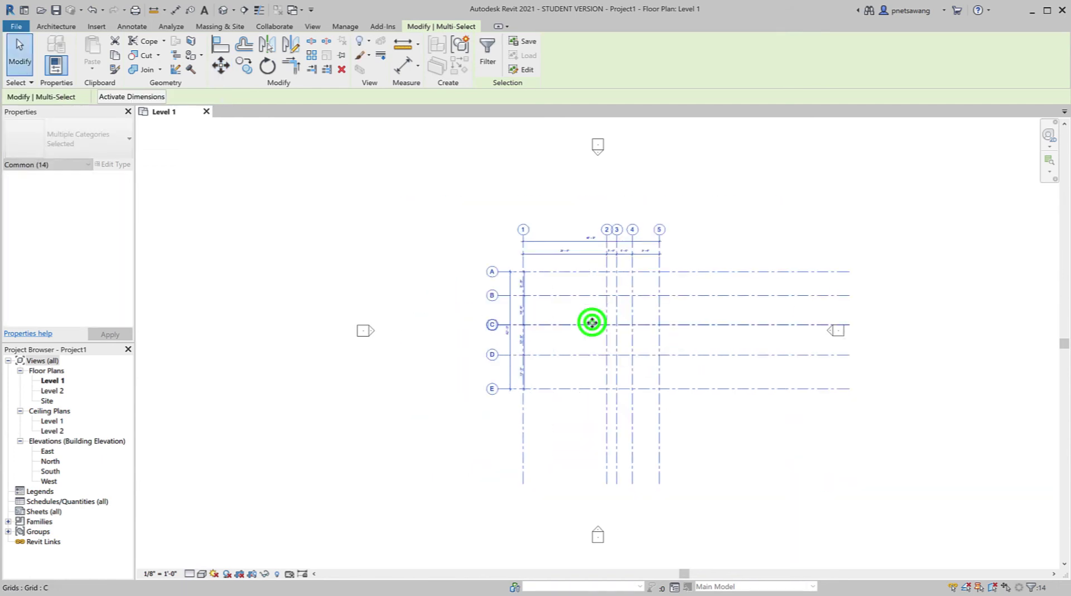
{"action": "key", "text": "m"}
{"action": "key", "text": "v"}
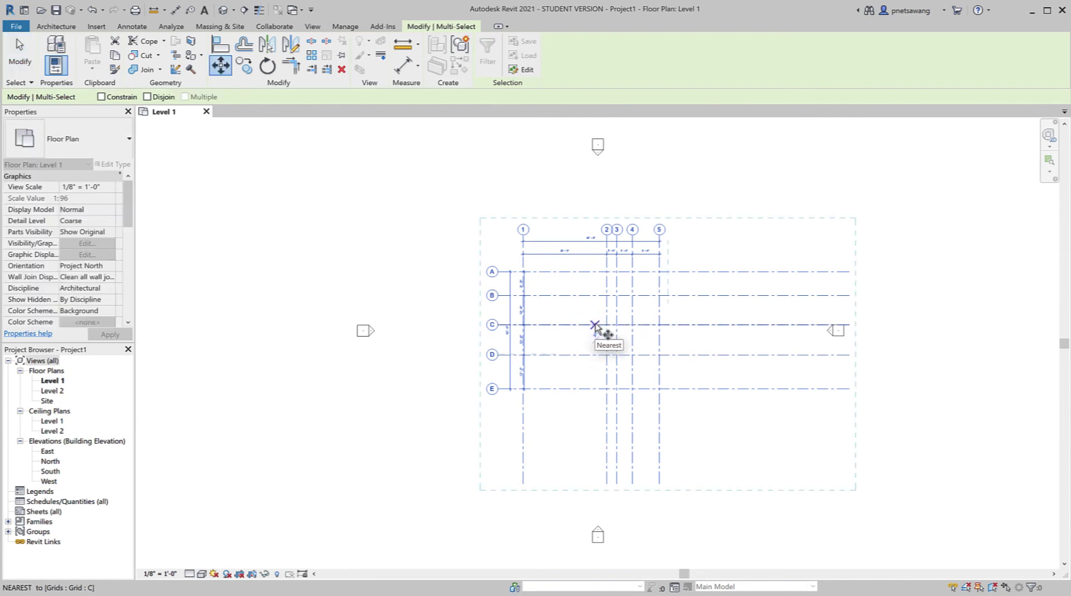
{"action": "key", "text": "Escape"}
{"action": "key", "text": "Escape"}
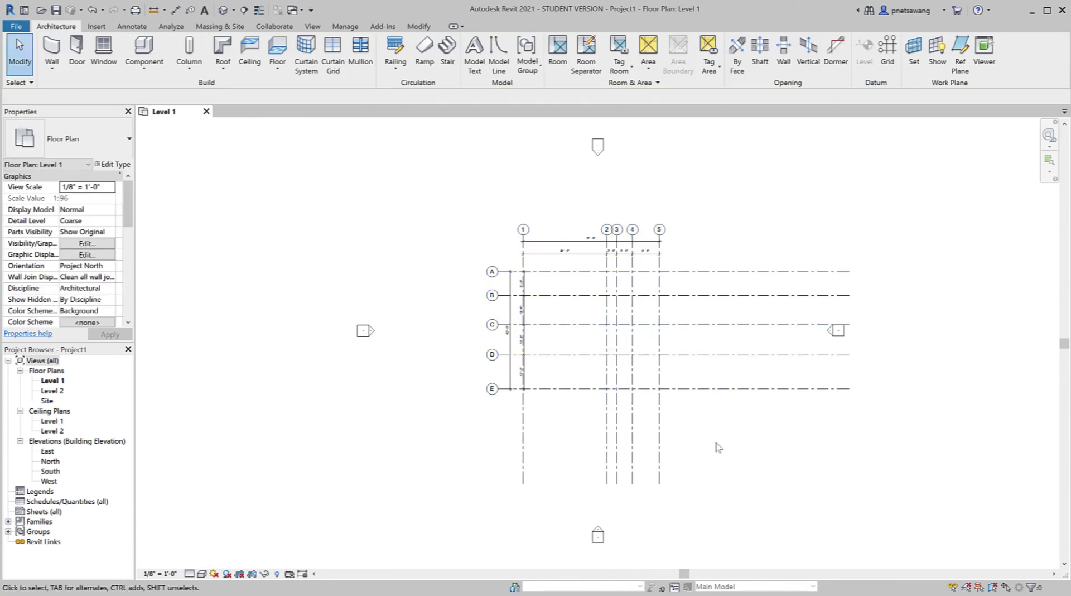
Step: Shorten the lettered grid lines to end just past grid line 5, and the numbered ones to end just below grid line E
{"action": "left_click", "coordinate": [732, 389]}
{"action": "left_click_drag", "start_coordinate": [848, 391], "coordinate": [688, 401]}
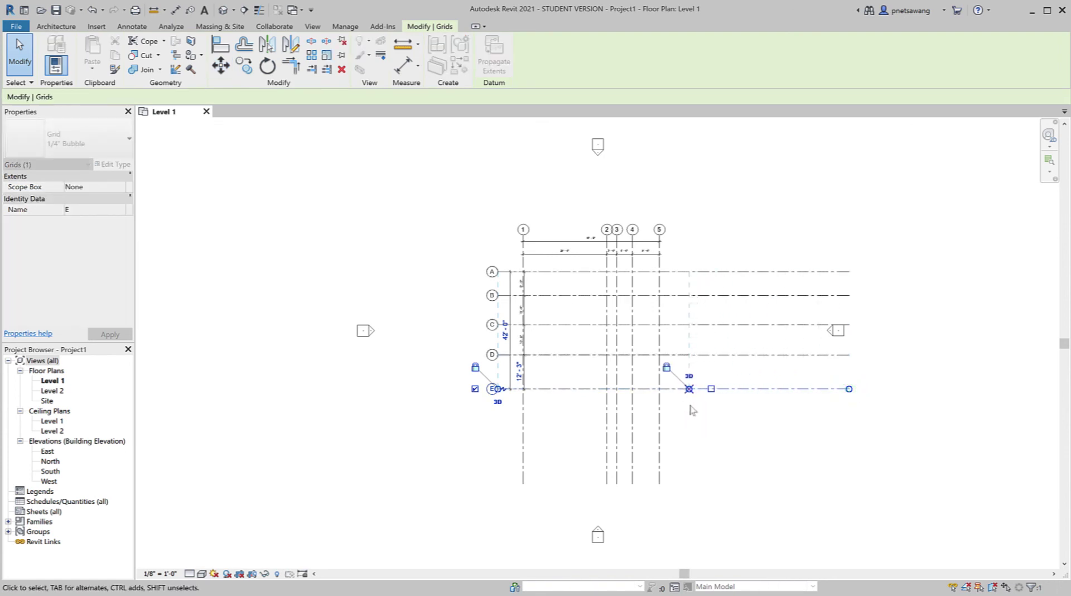
{"action": "left_click", "coordinate": [660, 483]}
{"action": "left_click_drag", "start_coordinate": [660, 483], "coordinate": [675, 411]}
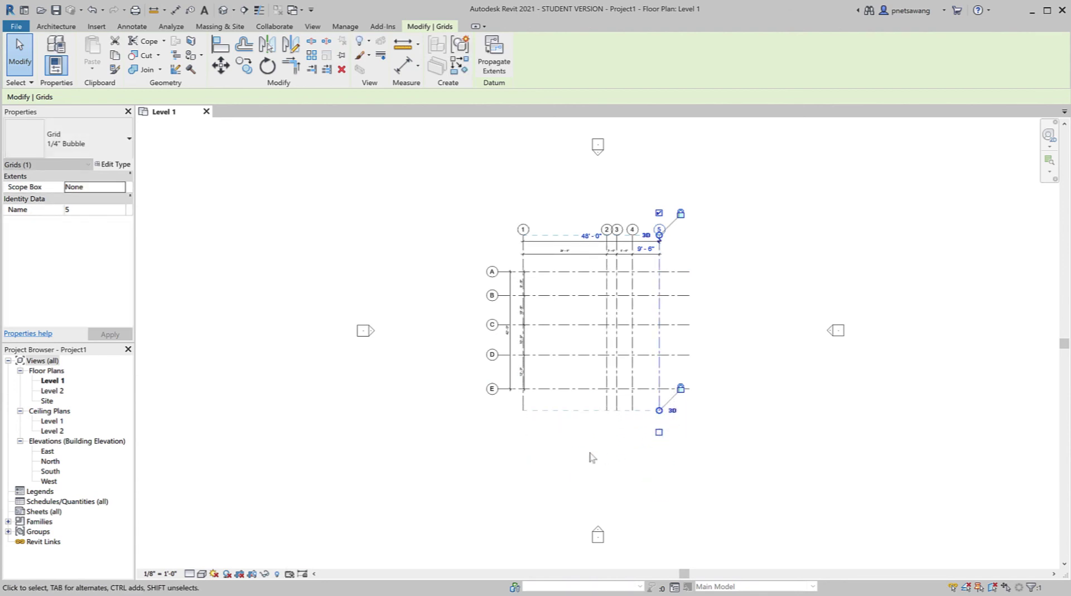
Step: Extend the bubble ends of the lettered grid lines farther out from grid line 1, and clear the selection
{"action": "left_click", "coordinate": [500, 389]}
{"action": "left_click_drag", "start_coordinate": [500, 389], "coordinate": [458, 389]}
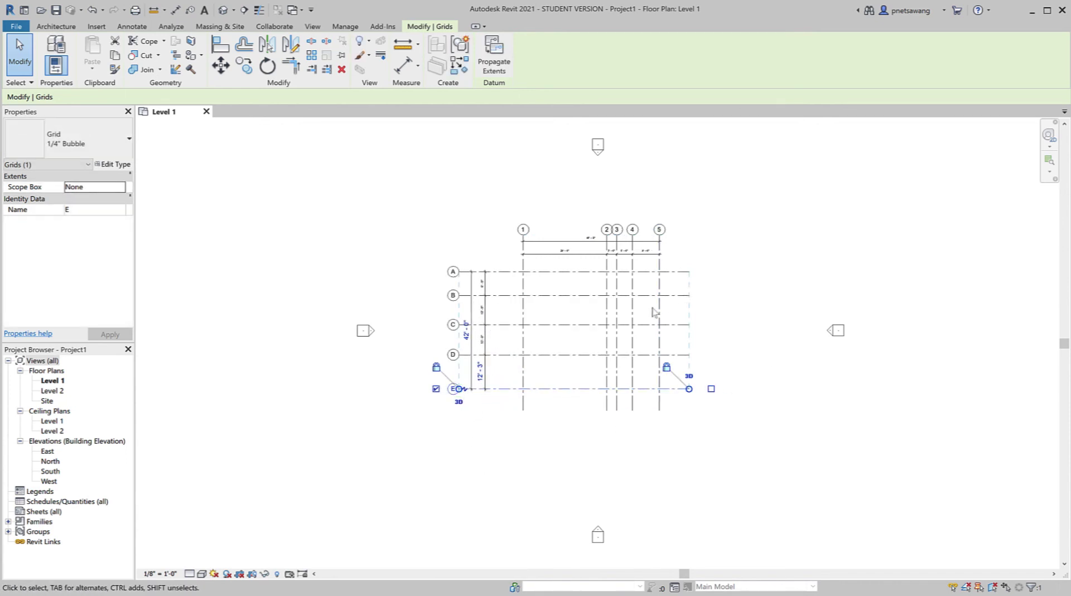
{"action": "left_click_drag", "start_coordinate": [458, 389], "coordinate": [468, 389]}
{"action": "left_click", "coordinate": [518, 472]}
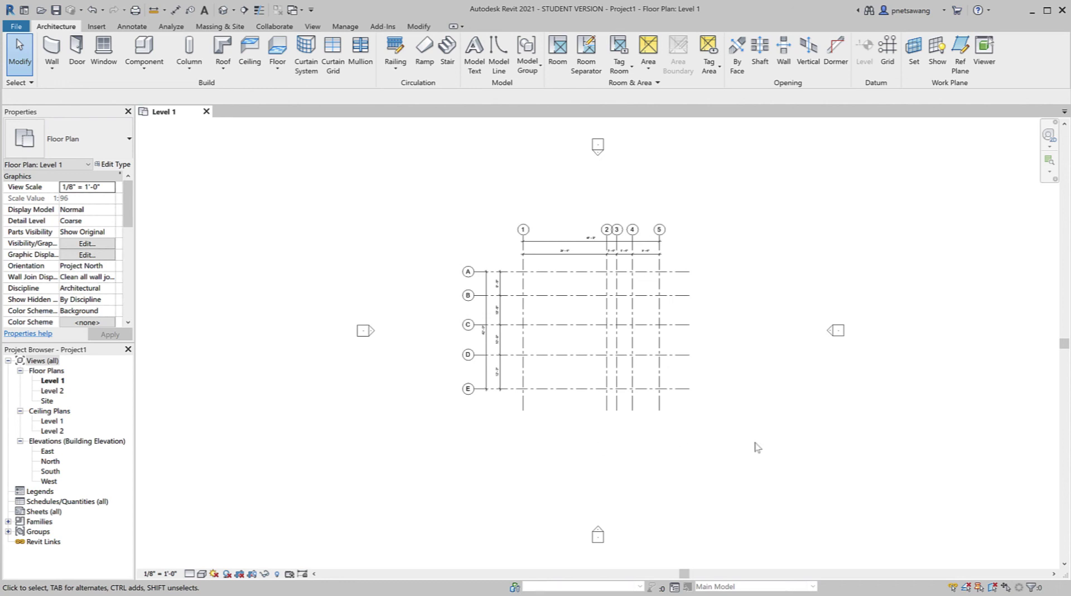
Step: Pin all ten grid lines in place and clear the selection
{"action": "mouse_move", "coordinate": [727, 454]}
{"action": "left_mouse_down"}
{"action": "mouse_move", "coordinate": [564, 330]}
{"action": "mouse_move", "coordinate": [555, 299]}
{"action": "mouse_move", "coordinate": [517, 270]}
{"action": "left_mouse_up"}
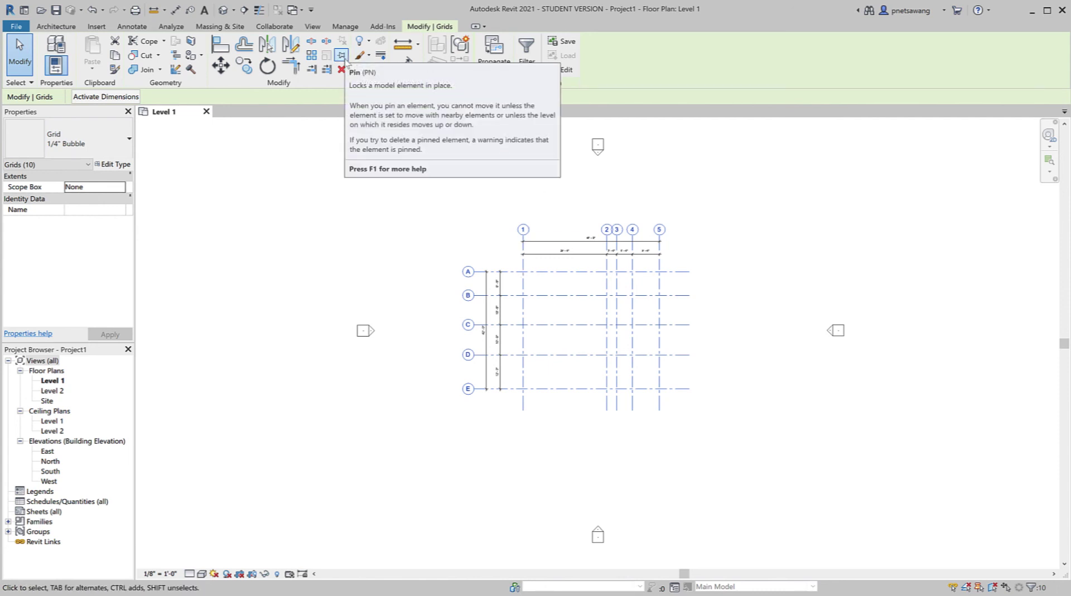
{"action": "left_click", "coordinate": [342, 55]}
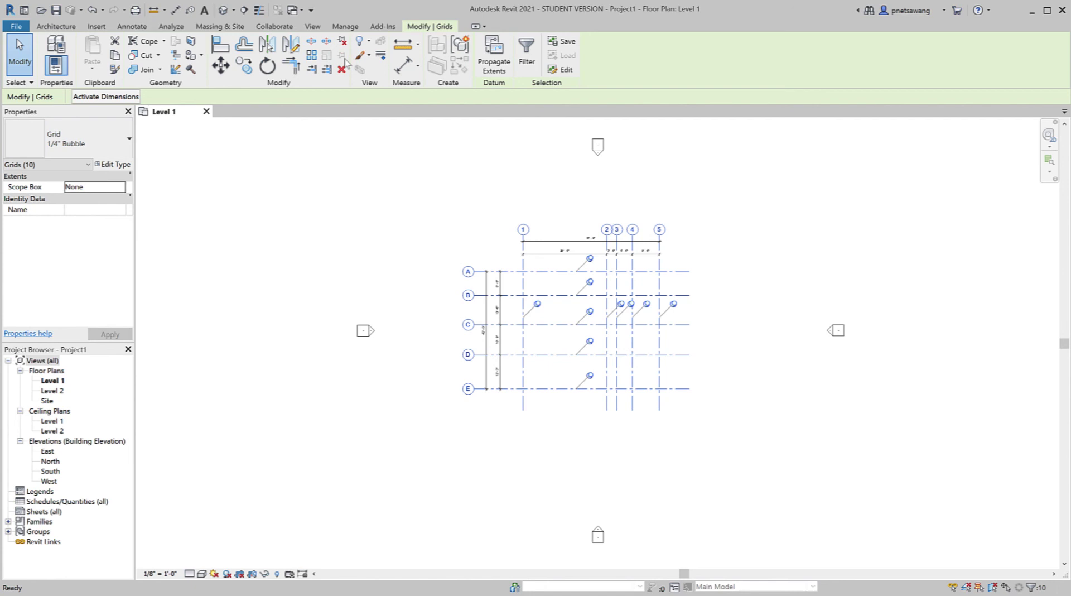
{"action": "left_click", "coordinate": [759, 239]}
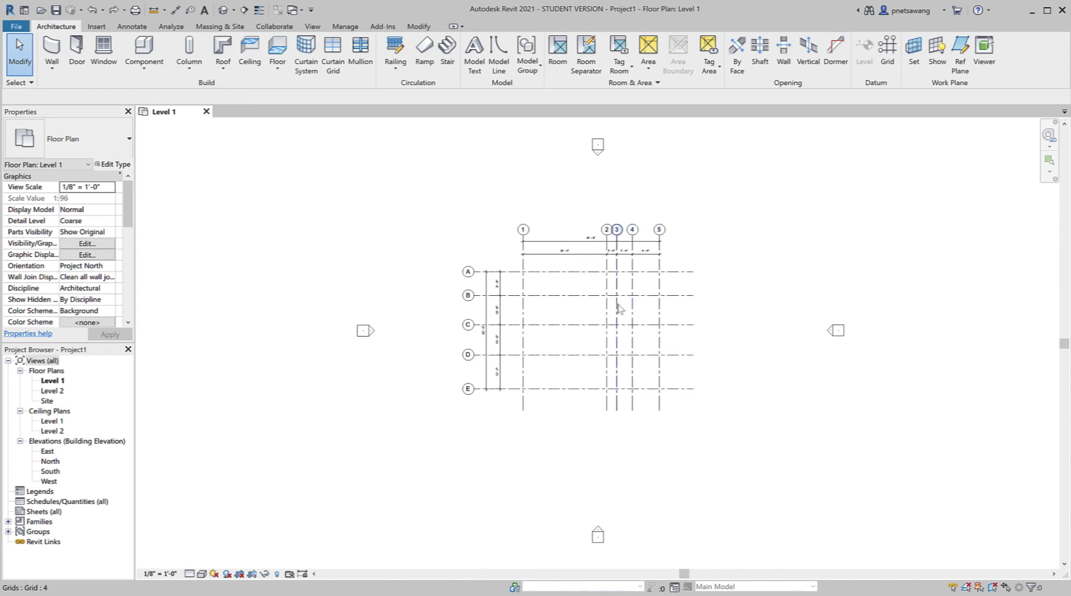
Step: Try to move pinned grid line B and adjust its end beyond grid line 5
{"action": "left_click", "coordinate": [590, 296]}
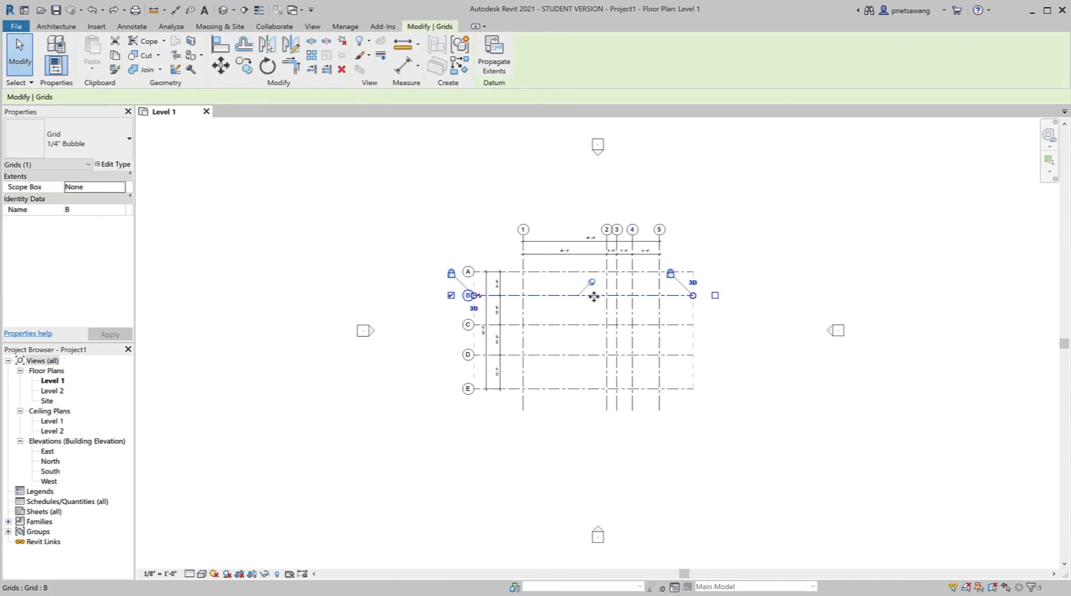
{"action": "left_click", "coordinate": [593, 294]}
{"action": "left_click", "coordinate": [603, 296]}
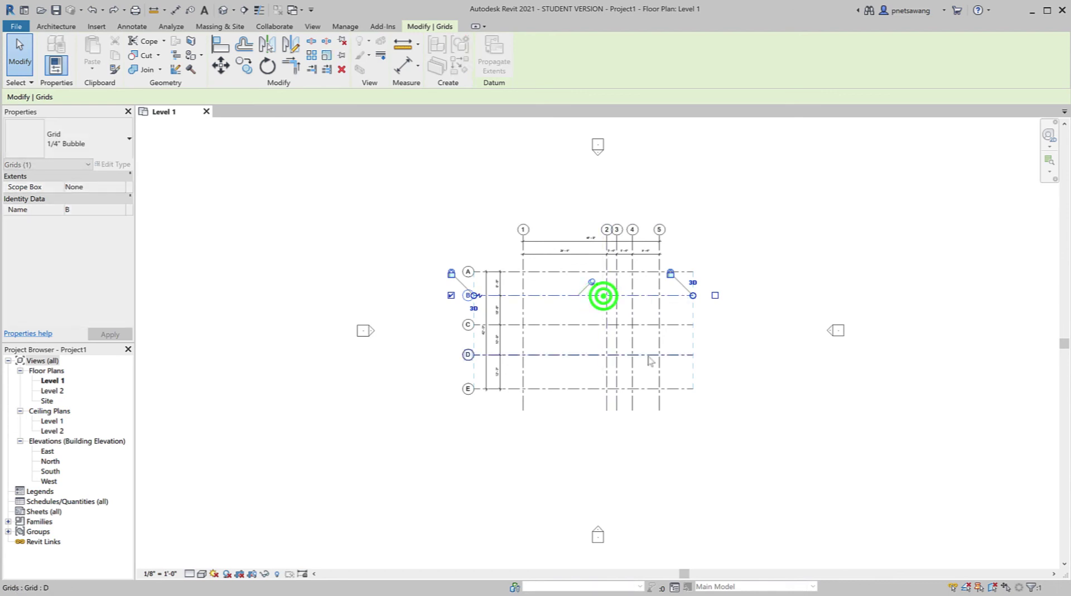
{"action": "left_click", "coordinate": [694, 297]}
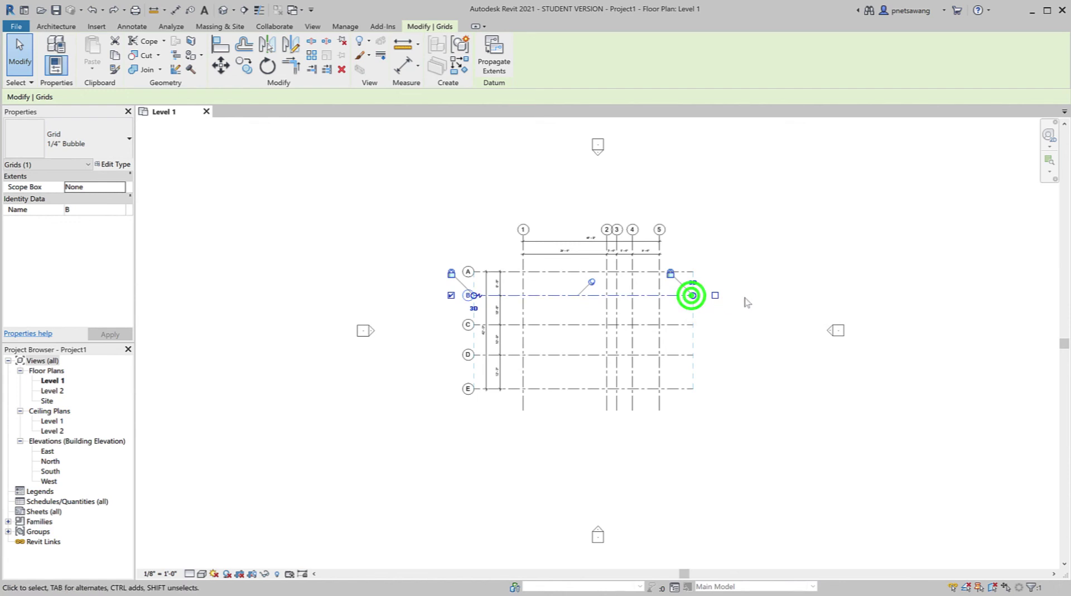
{"action": "left_click", "coordinate": [695, 298]}
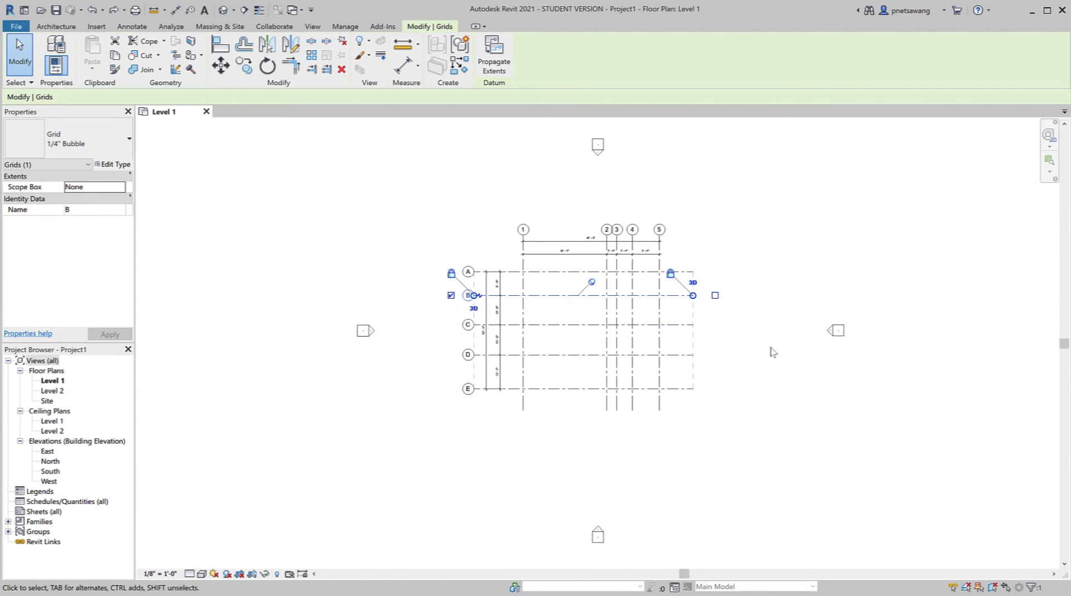
Step: Unpin grid line B and pull its end beyond grid line 5 slightly inward
{"action": "left_click", "coordinate": [592, 283]}
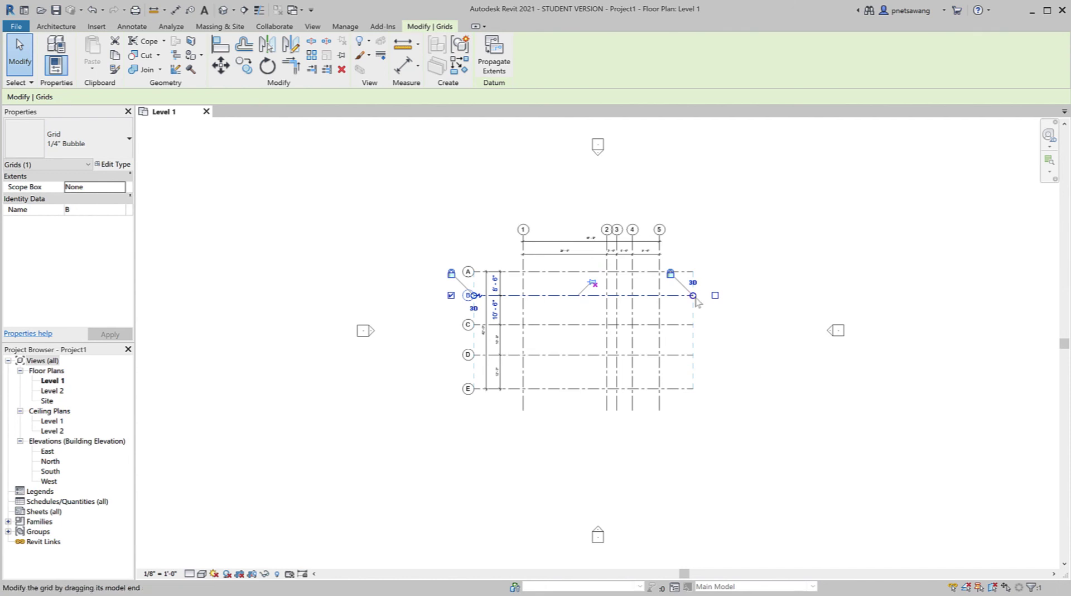
{"action": "mouse_move", "coordinate": [693, 295]}
{"action": "left_mouse_down"}
{"action": "mouse_move", "coordinate": [751, 295]}
{"action": "mouse_move", "coordinate": [686, 296]}
{"action": "left_mouse_up"}
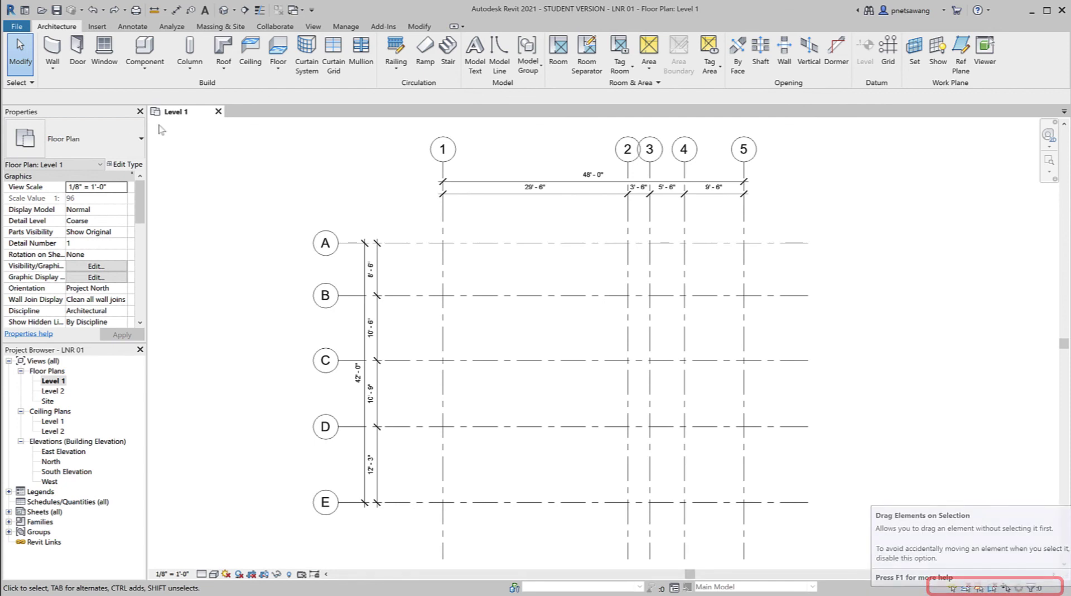
Step: Turn off the selection of pinned elements and test it by window-selecting across the grid lines
{"action": "left_click", "coordinate": [17, 83]}
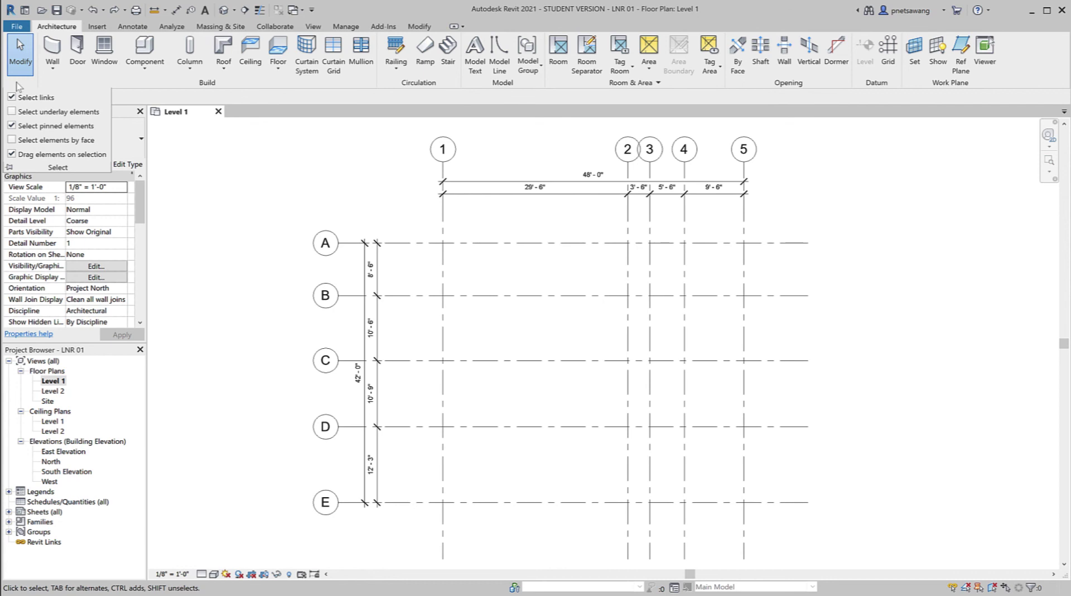
{"action": "left_click", "coordinate": [11, 126]}
{"action": "left_click_drag", "start_coordinate": [778, 520], "coordinate": [412, 212]}
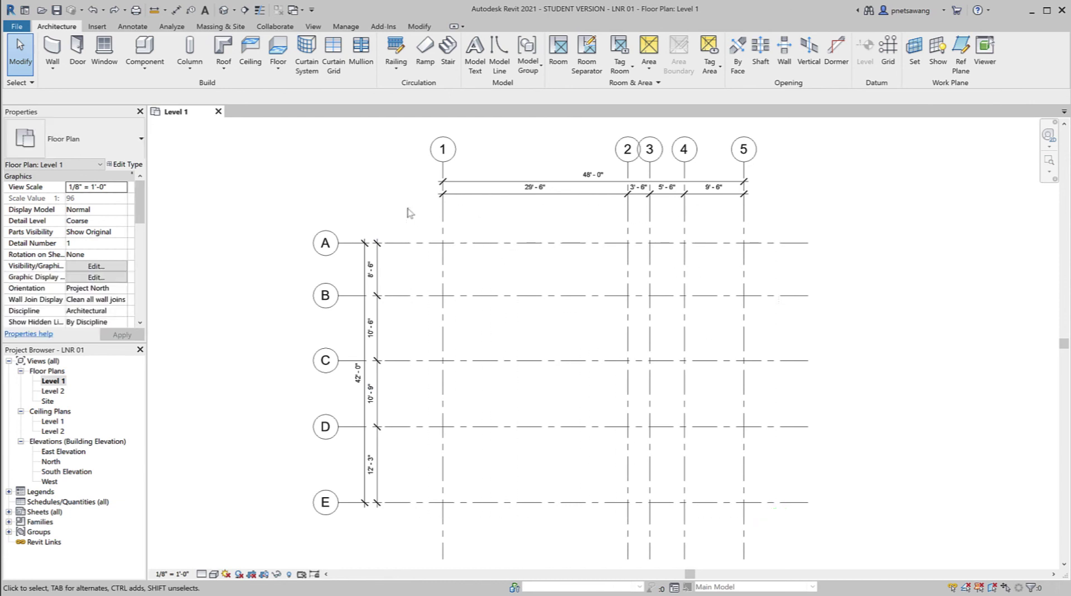
{"action": "left_click_drag", "start_coordinate": [845, 524], "coordinate": [433, 229]}
Step: Delete both dimension strings of the numbered grid lines by window-selecting across the pinned grid
{"action": "left_click_drag", "start_coordinate": [869, 421], "coordinate": [534, 178]}
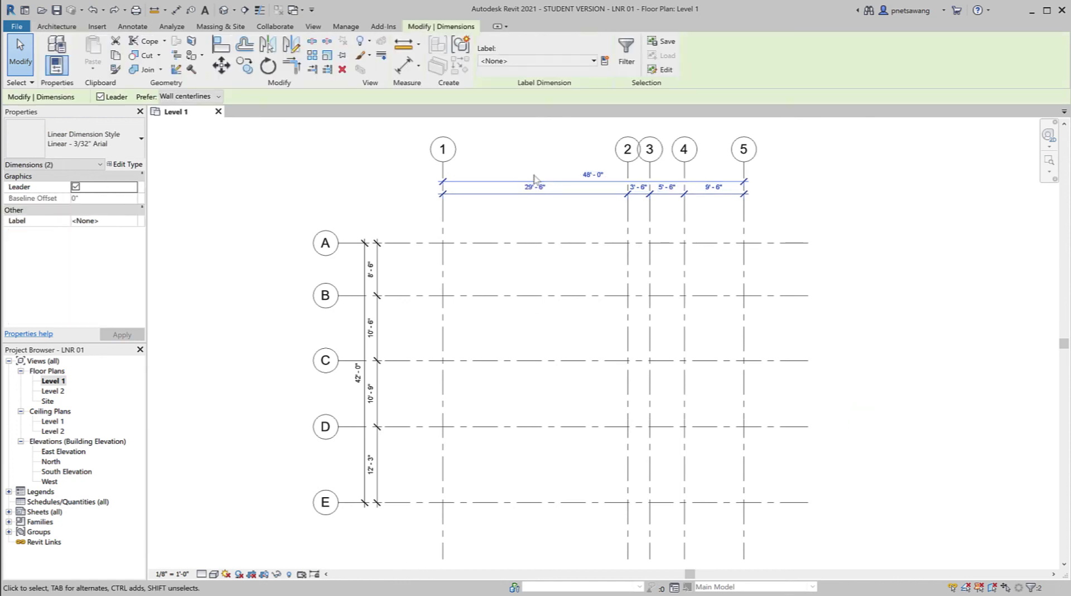
{"action": "key", "text": "Delete"}
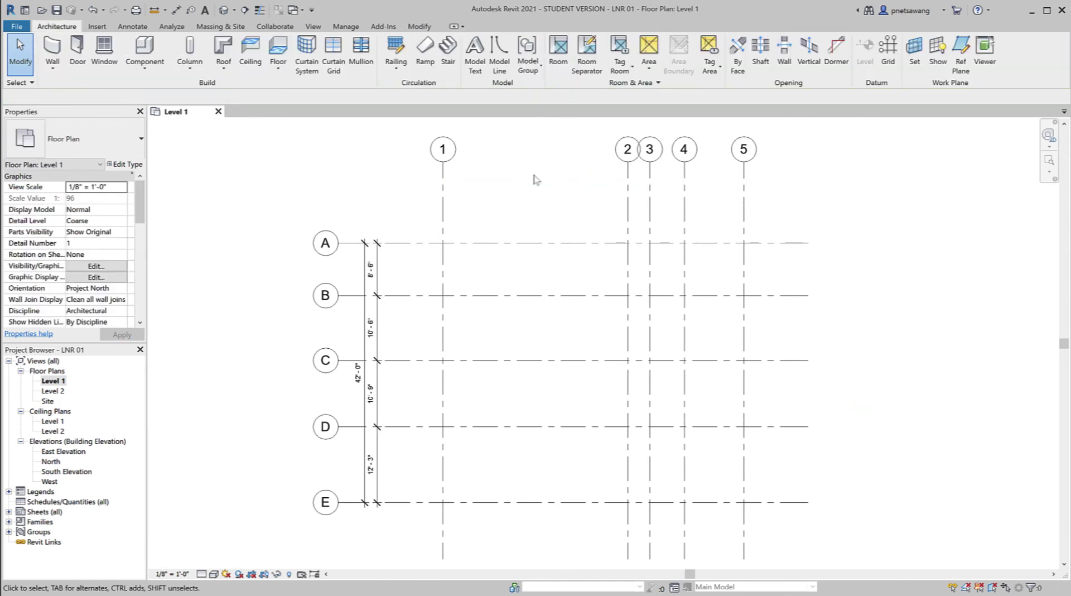
Step: Pin grid line B again in Project1
{"action": "left_click", "coordinate": [589, 284]}
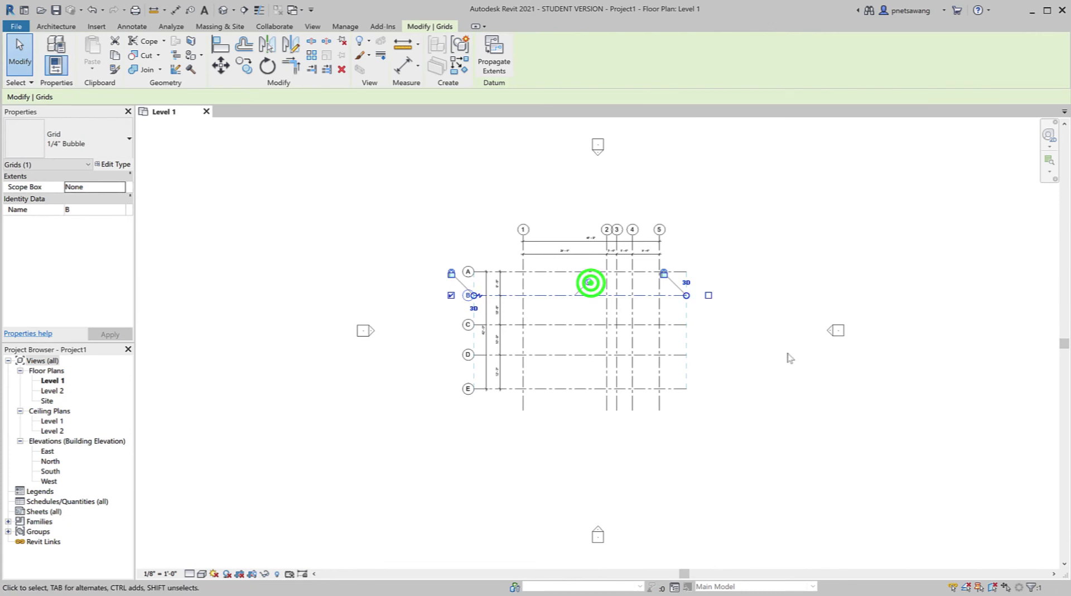